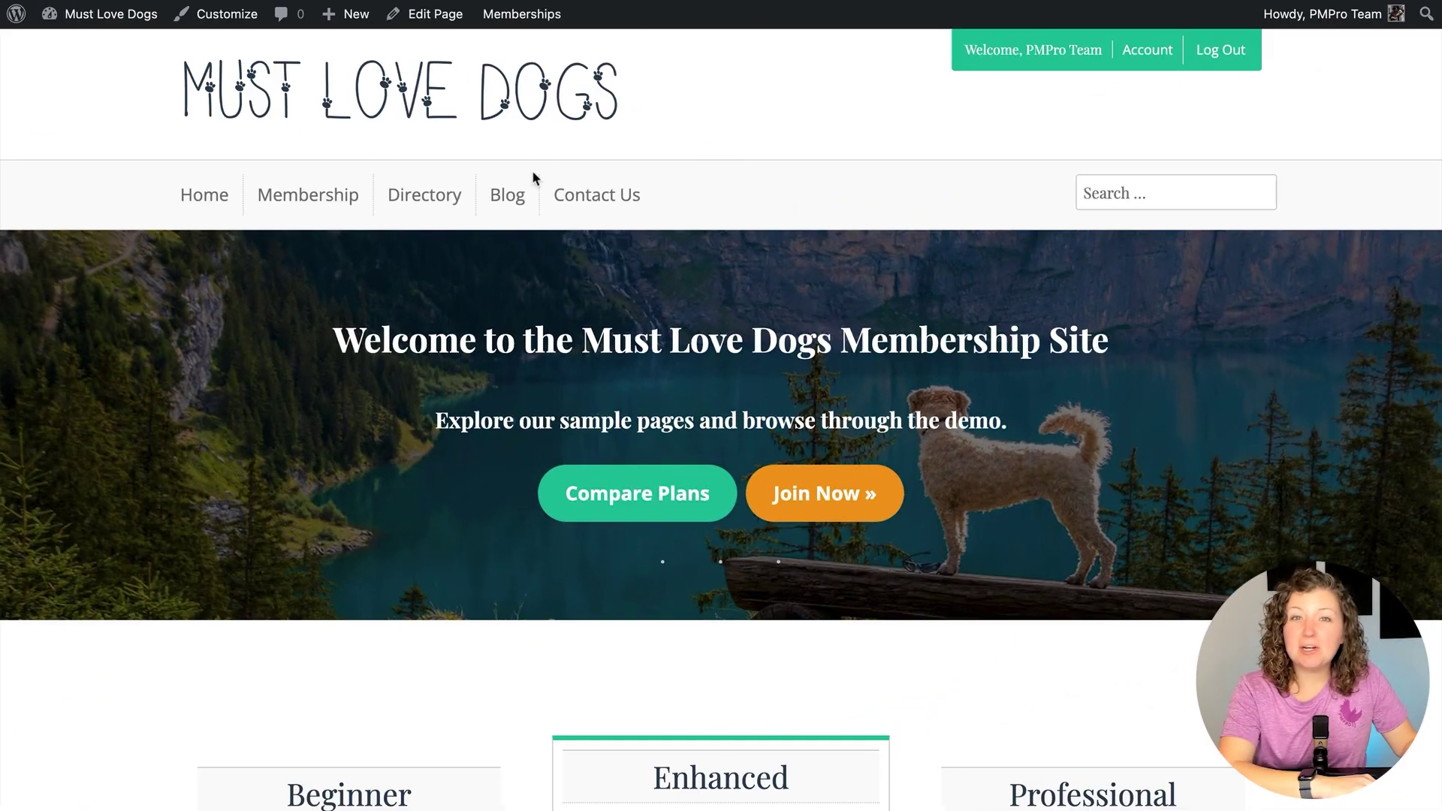
Search the Add Ons for 'user', activate User Pages, and open its settings.
mouse_move(521, 22)
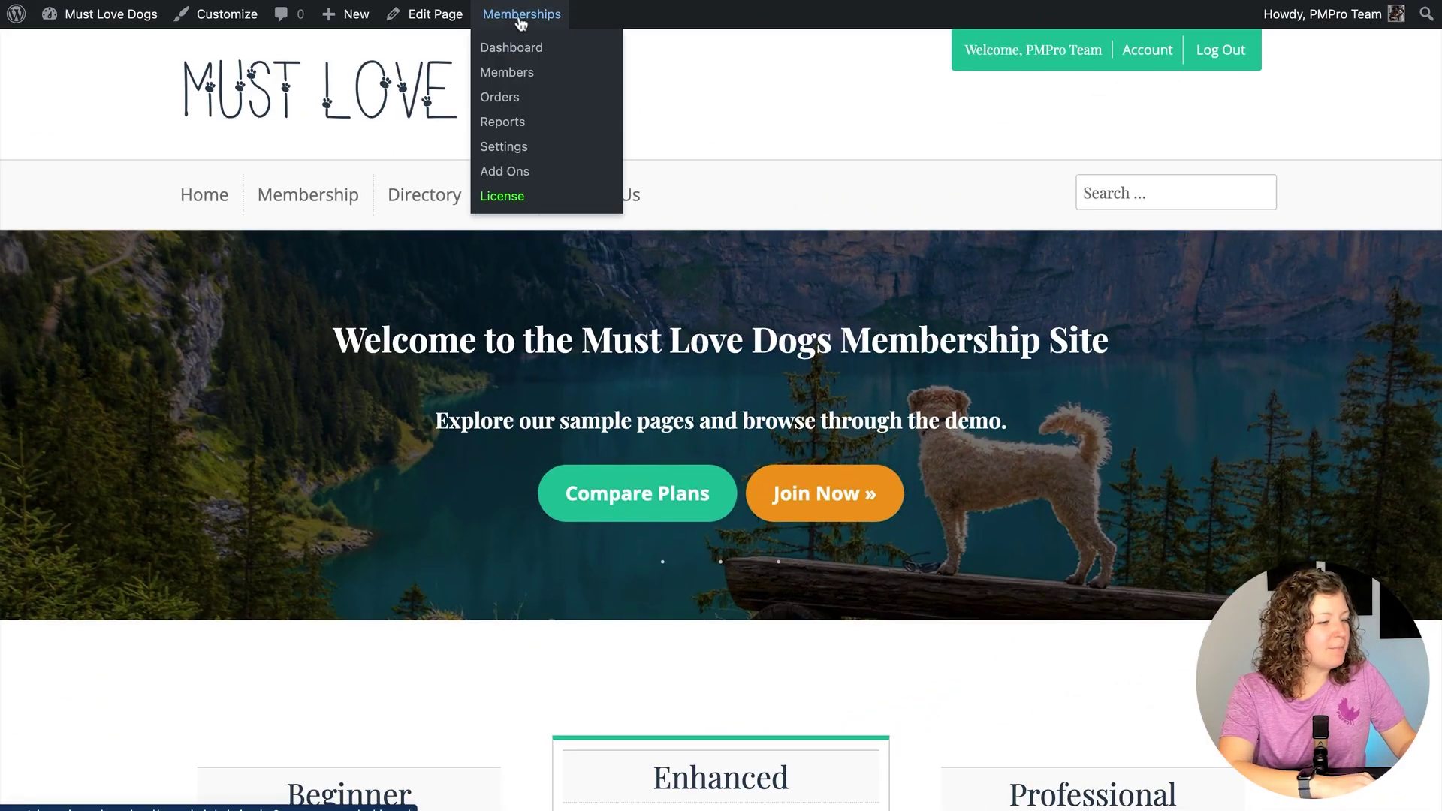
click(496, 174)
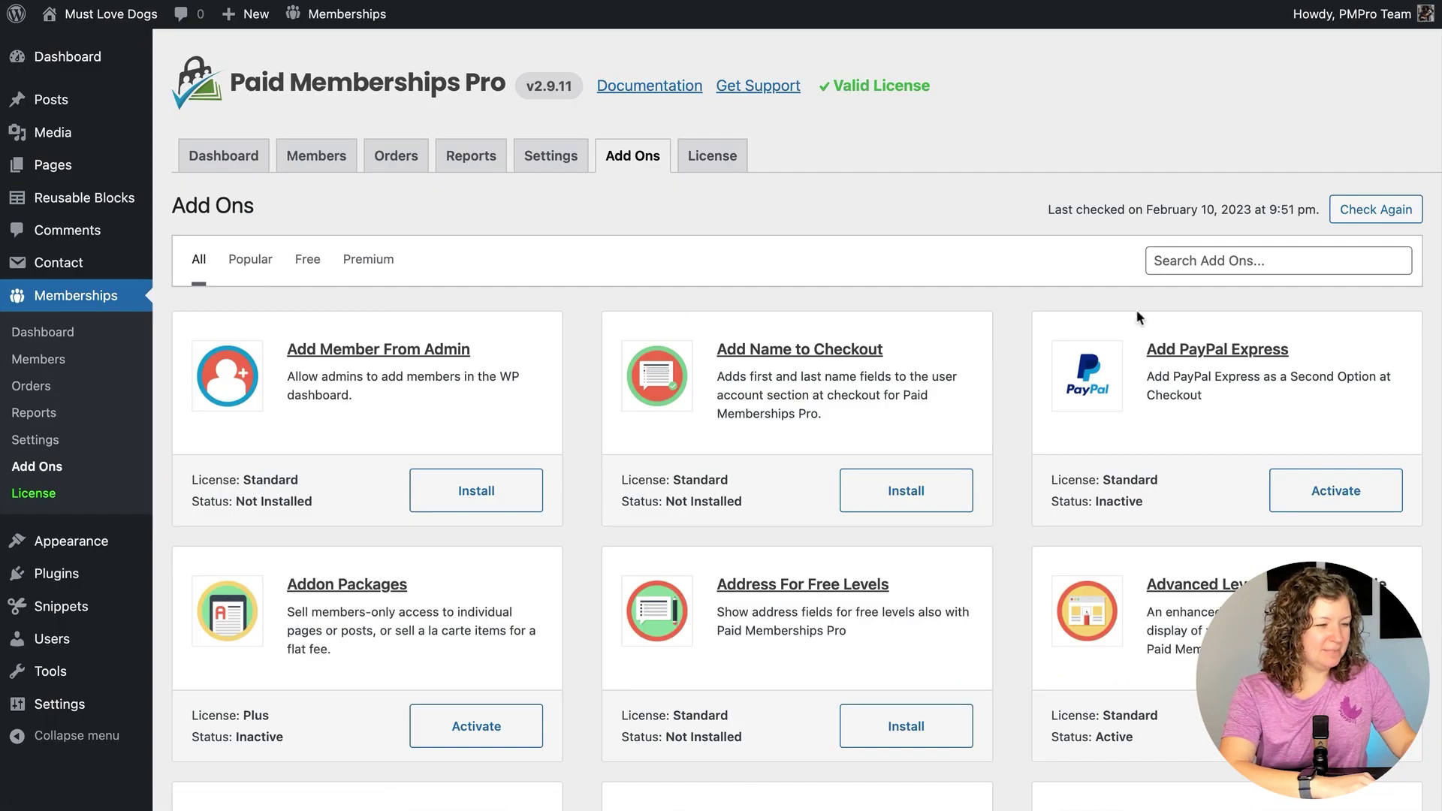
click(1163, 271)
text(user)
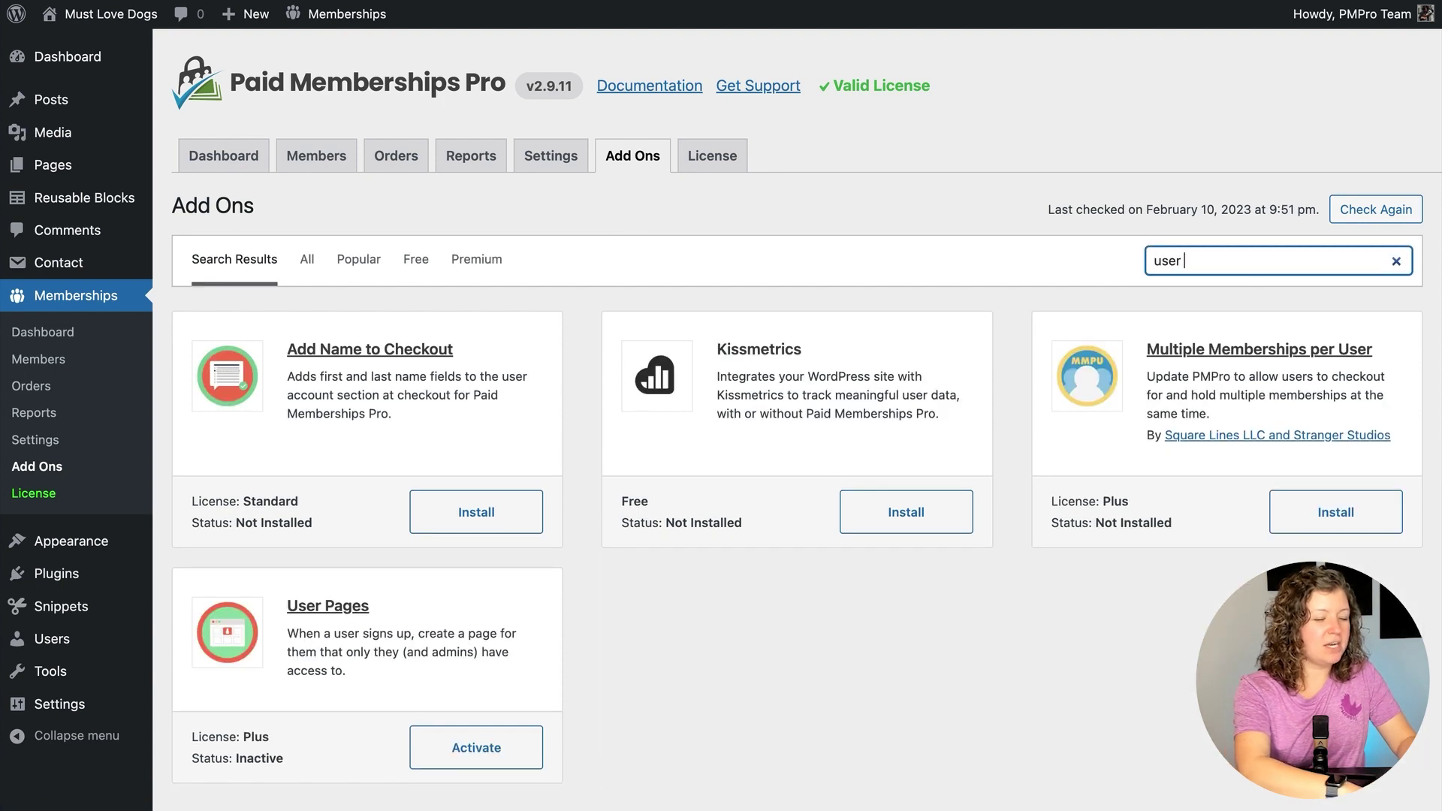
key(BackSpace)
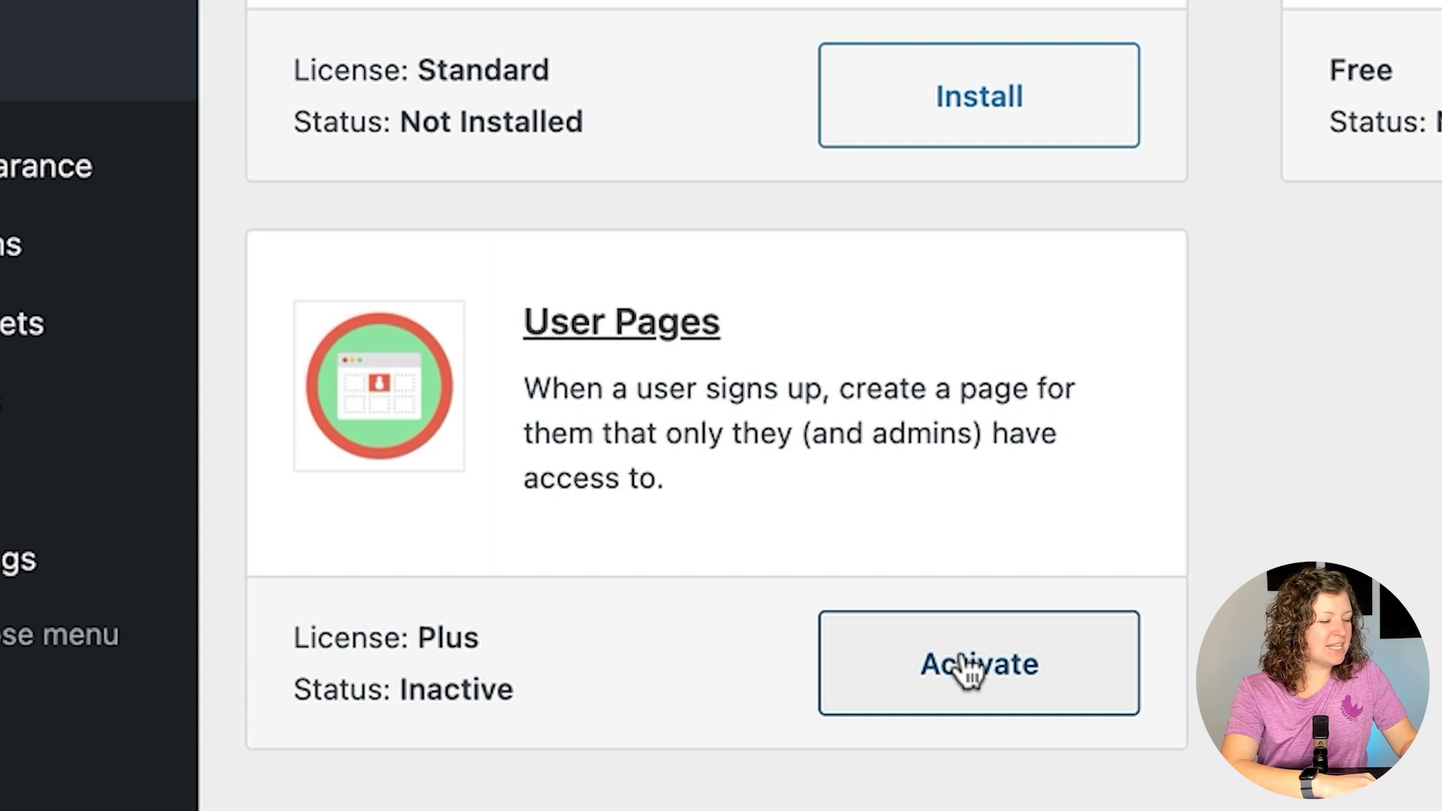
click(969, 671)
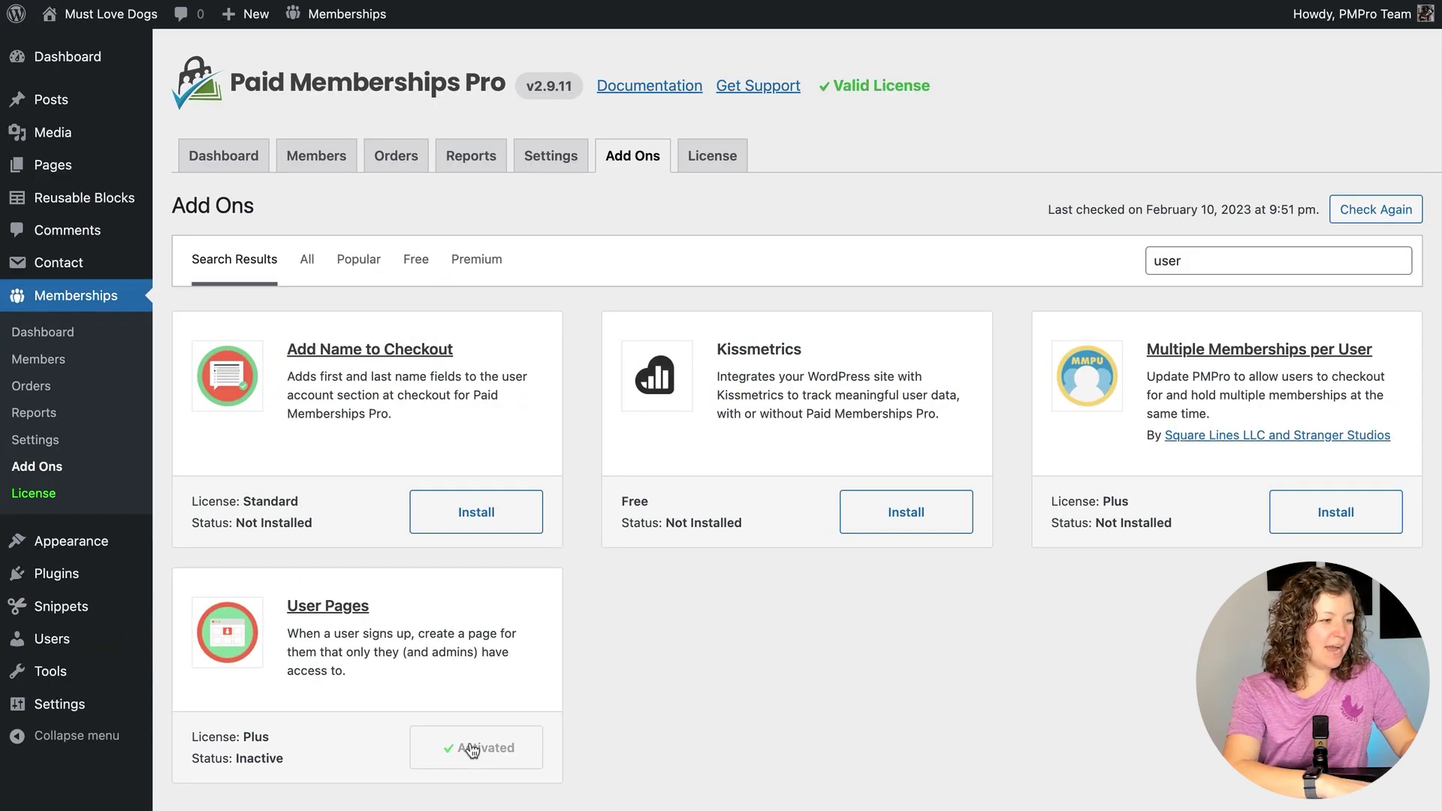
click(98, 328)
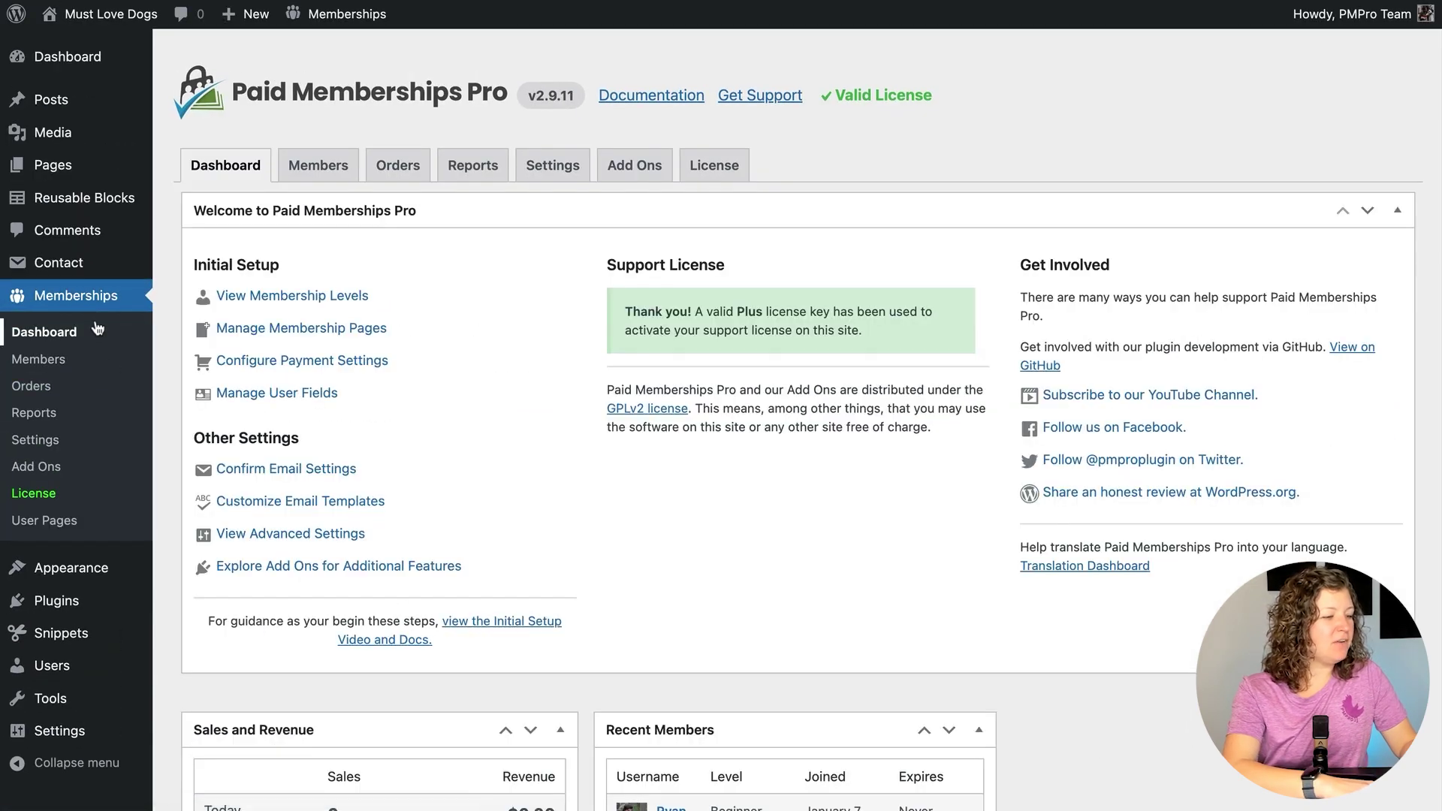
click(69, 528)
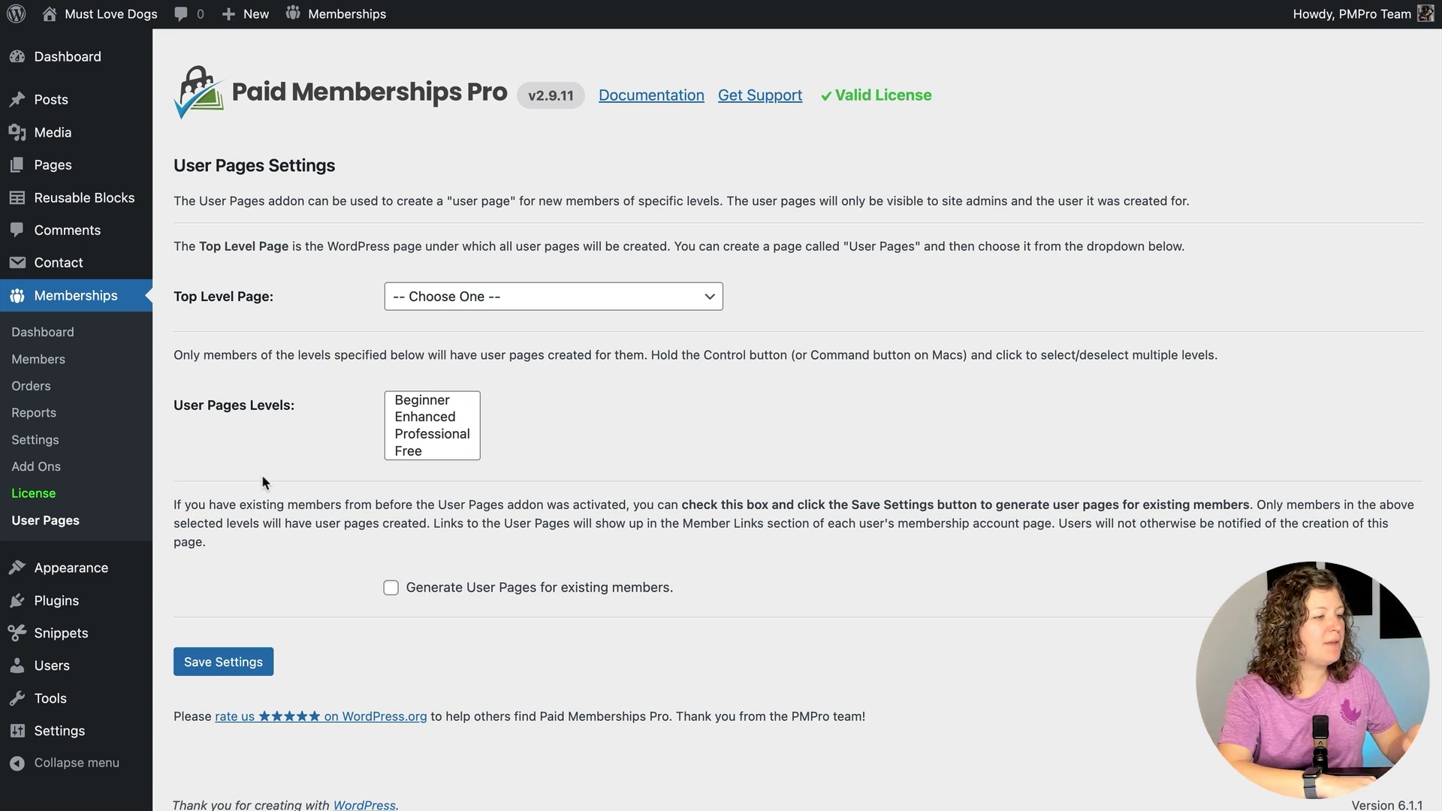
Reveal the Pages menu's Add New option from the User Pages settings.
mouse_move(80, 178)
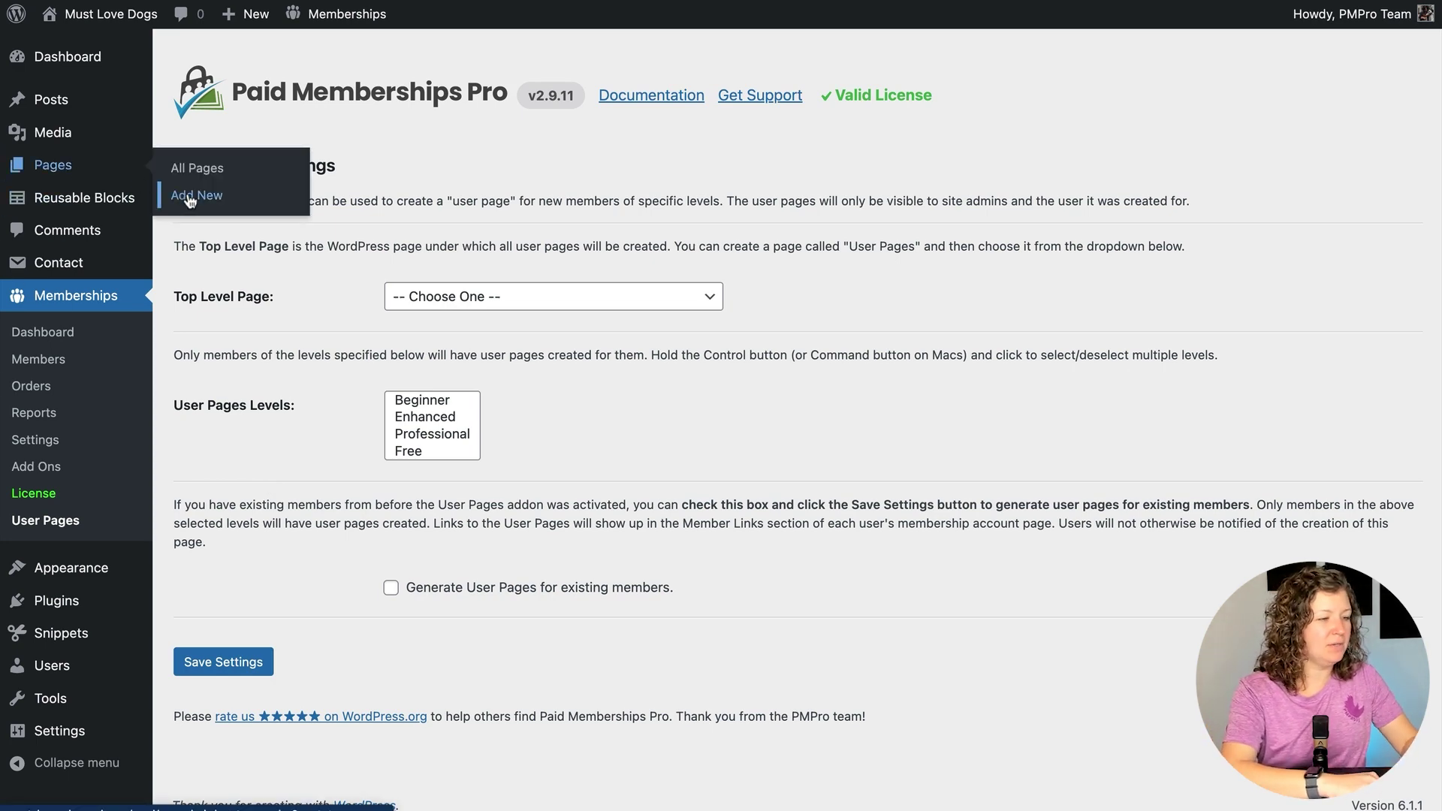
Publish a new page titled 'Members' with page order 100, then return to All Pages.
text(M)
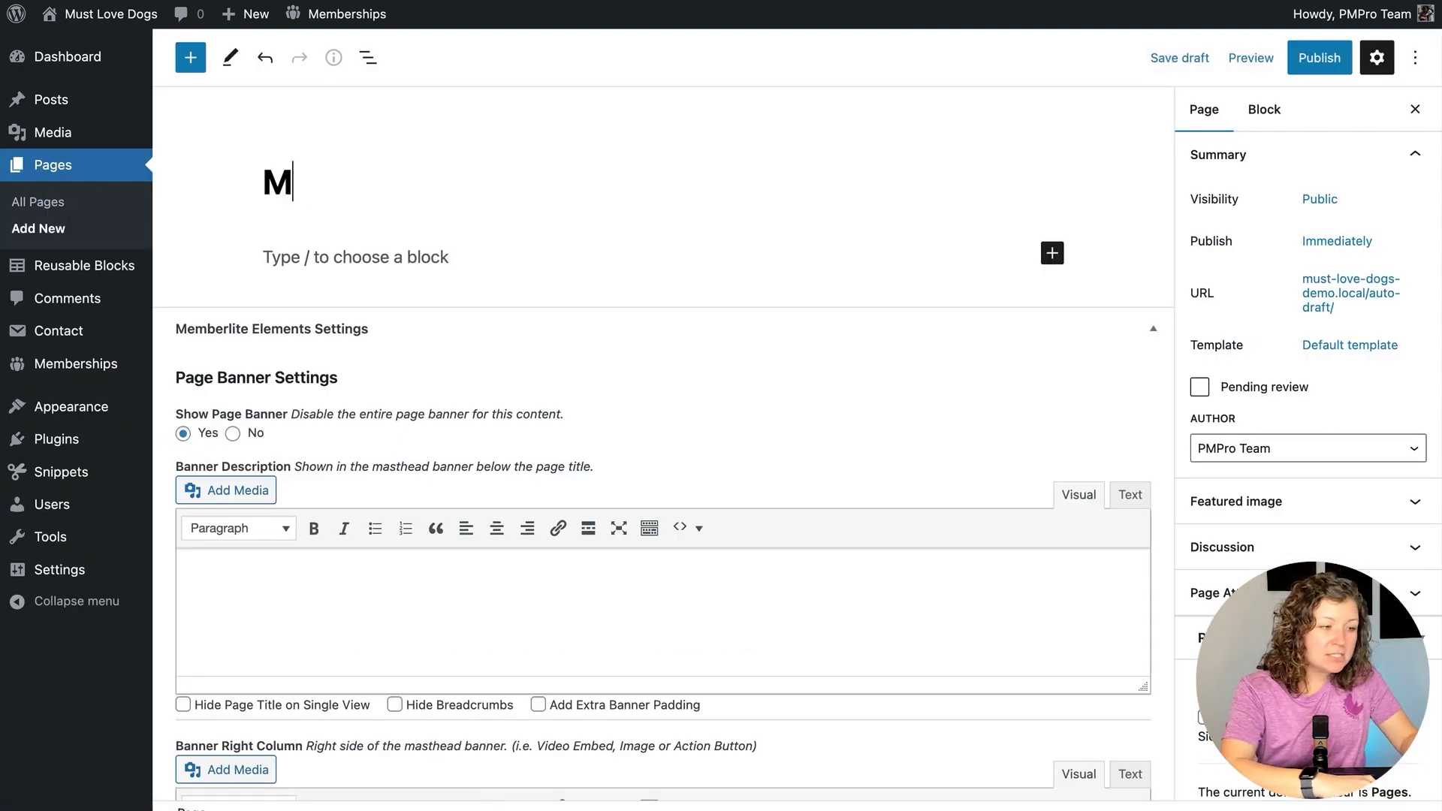
key(Return)
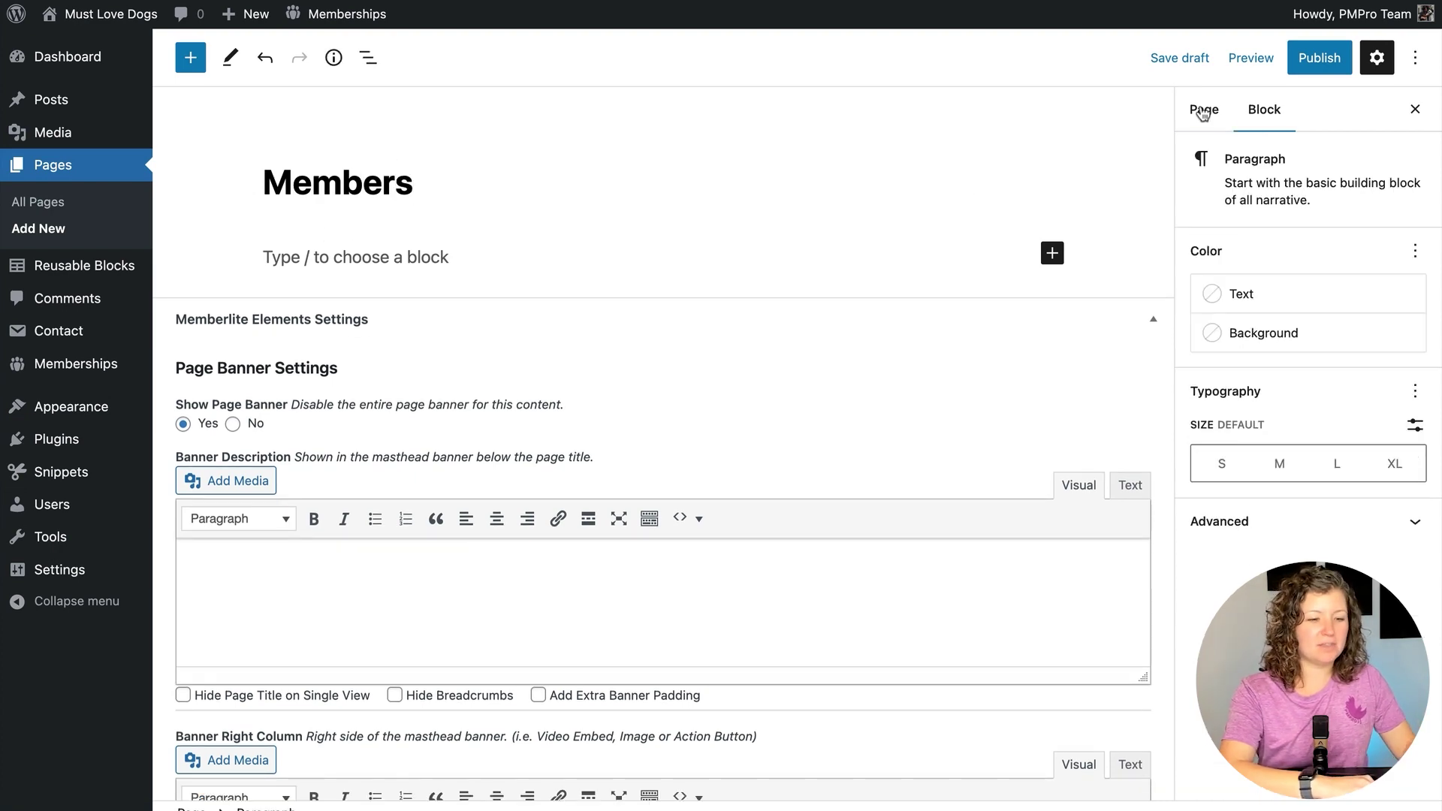
click(1203, 111)
scroll(1249, 400, down, 1)
click(1247, 542)
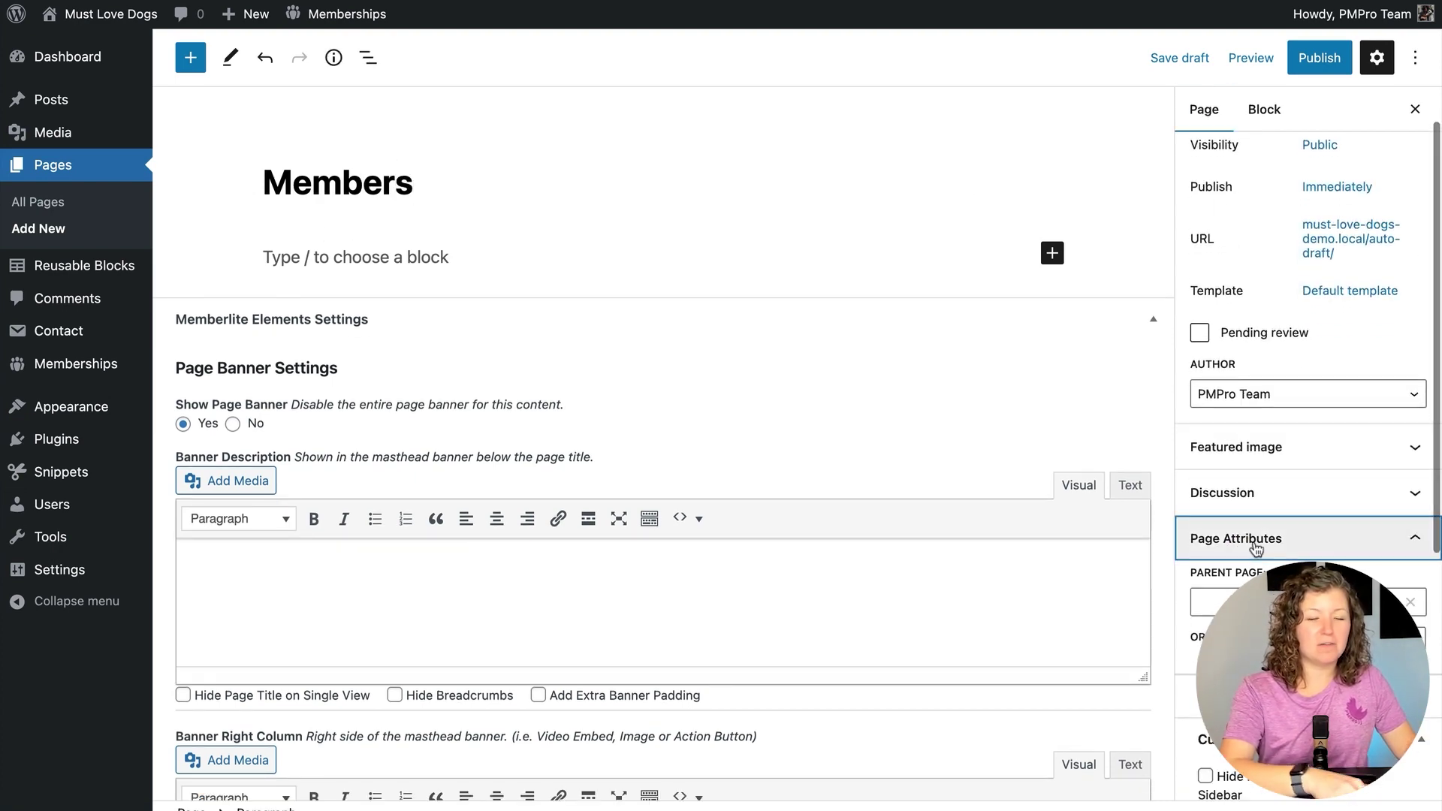
click(1277, 565)
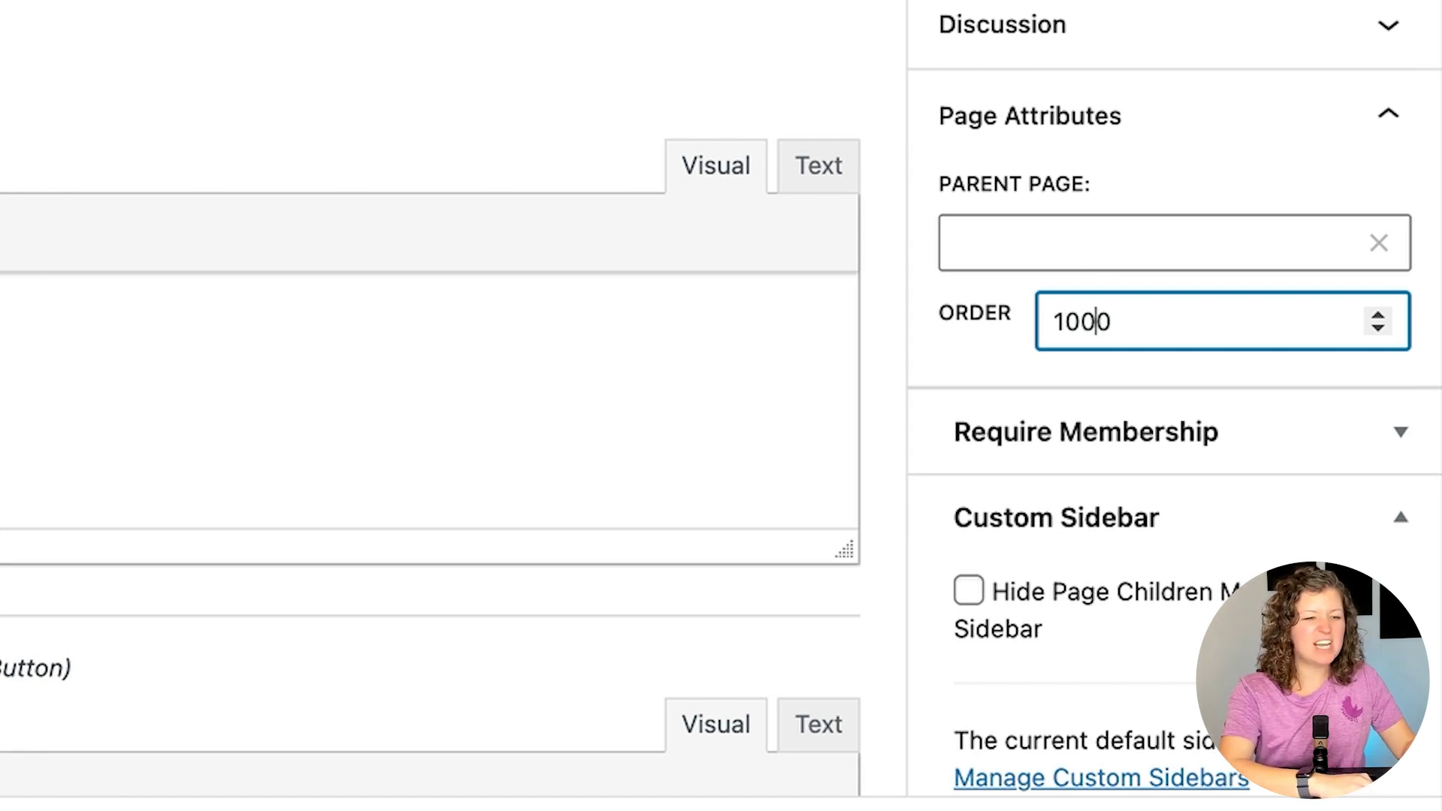
text(100)
click(1322, 56)
click(1207, 63)
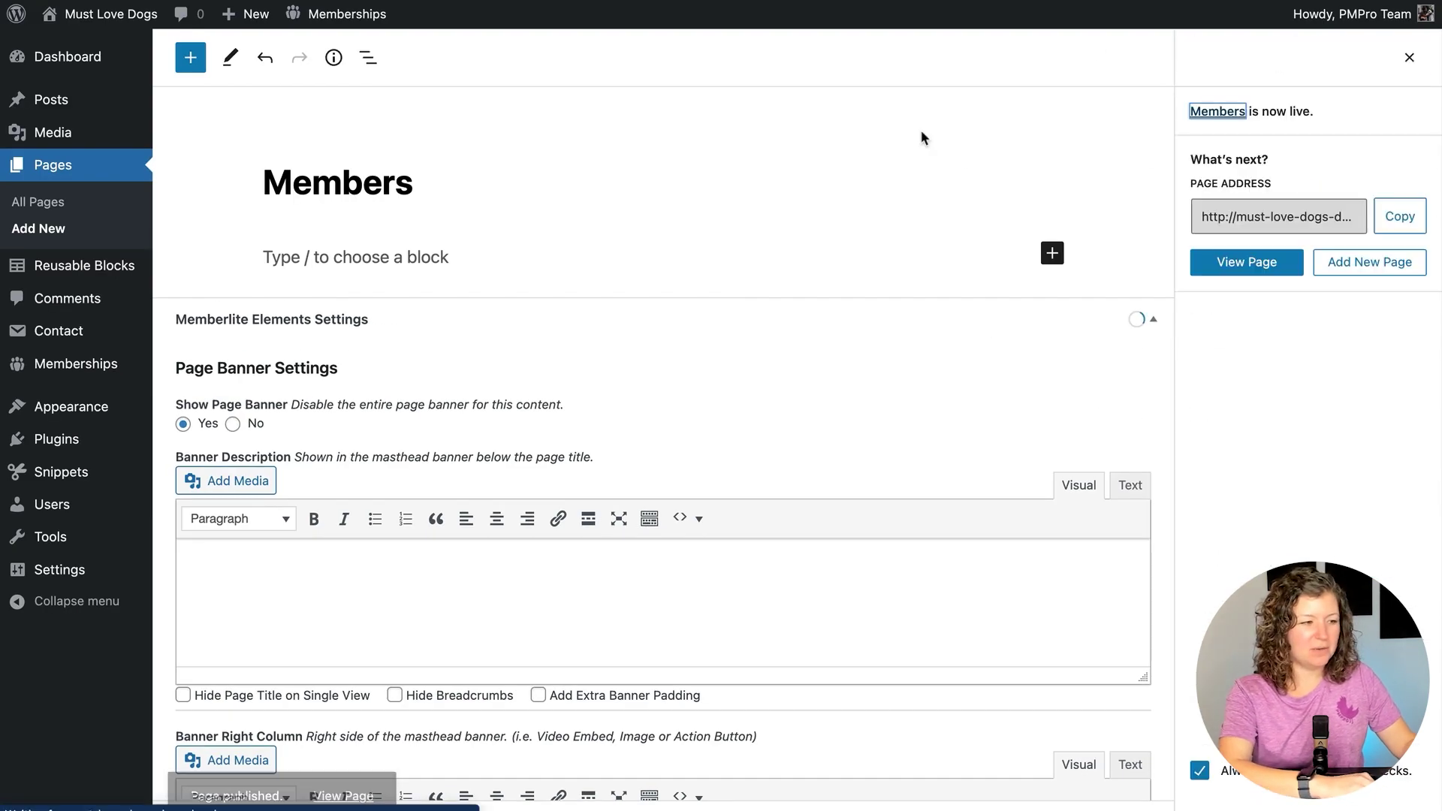
click(59, 211)
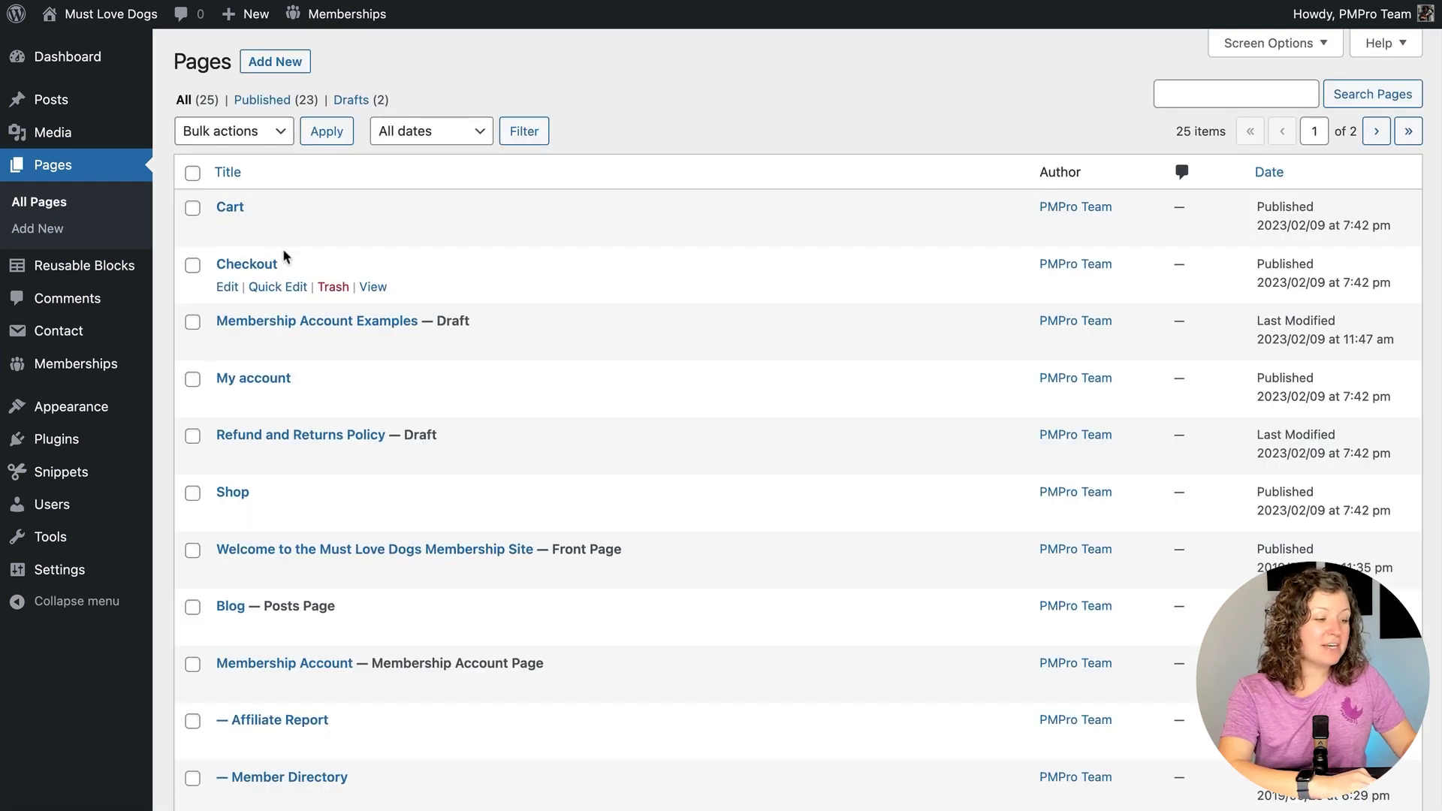
Set Members as User Pages top-level page for Enhanced and Professional, then start Enhanced checkout.
mouse_move(109, 371)
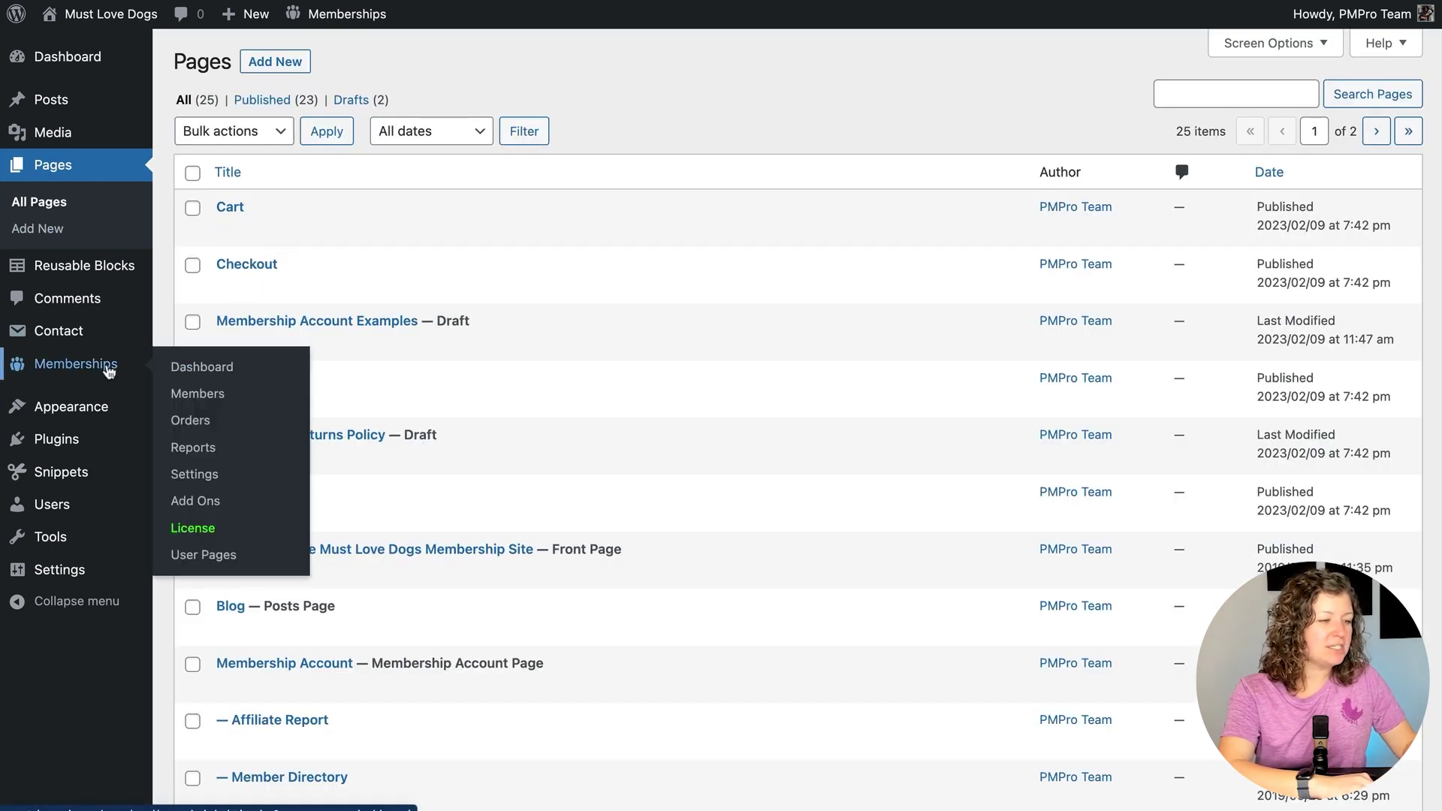
click(218, 559)
click(585, 294)
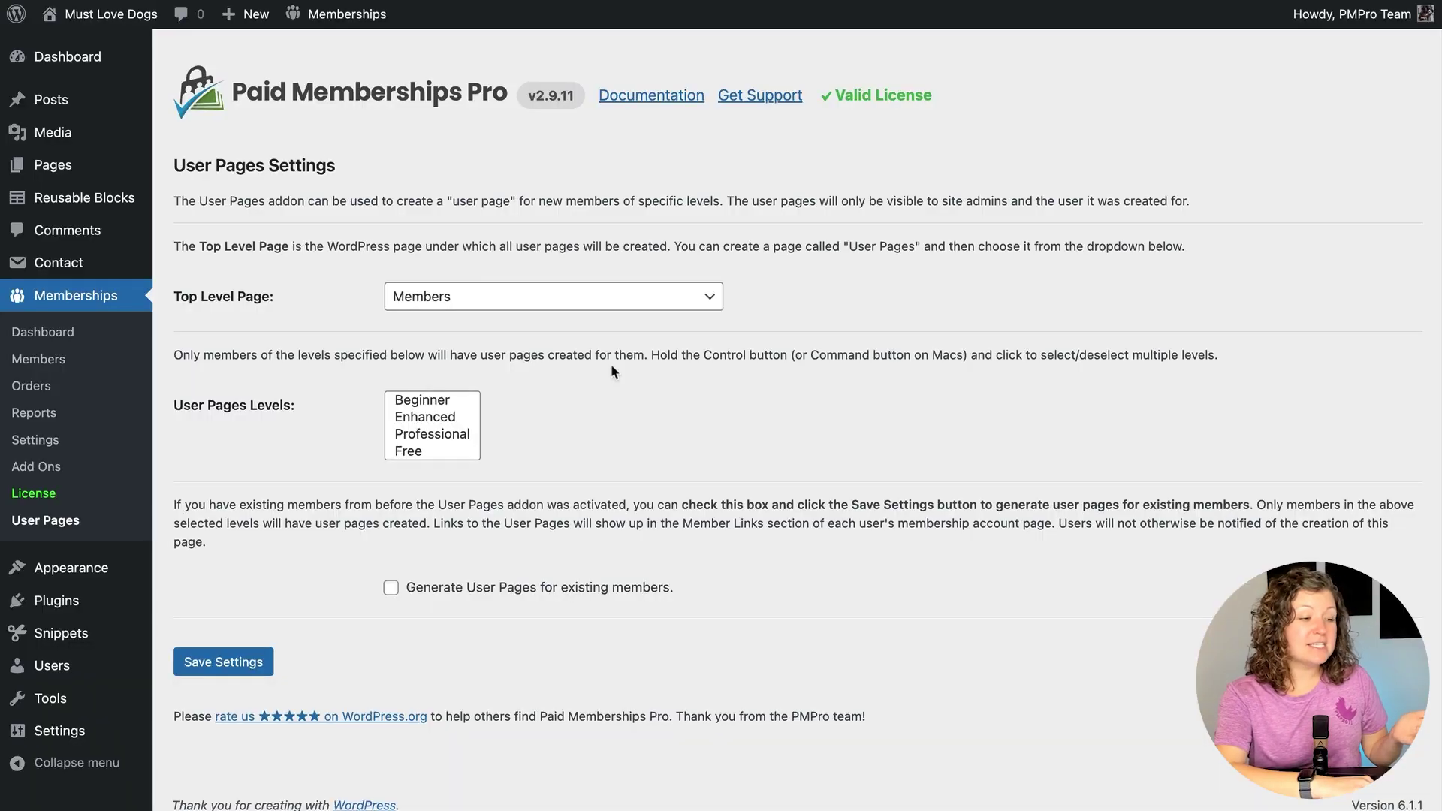
click(441, 425)
ctrl+click(441, 434)
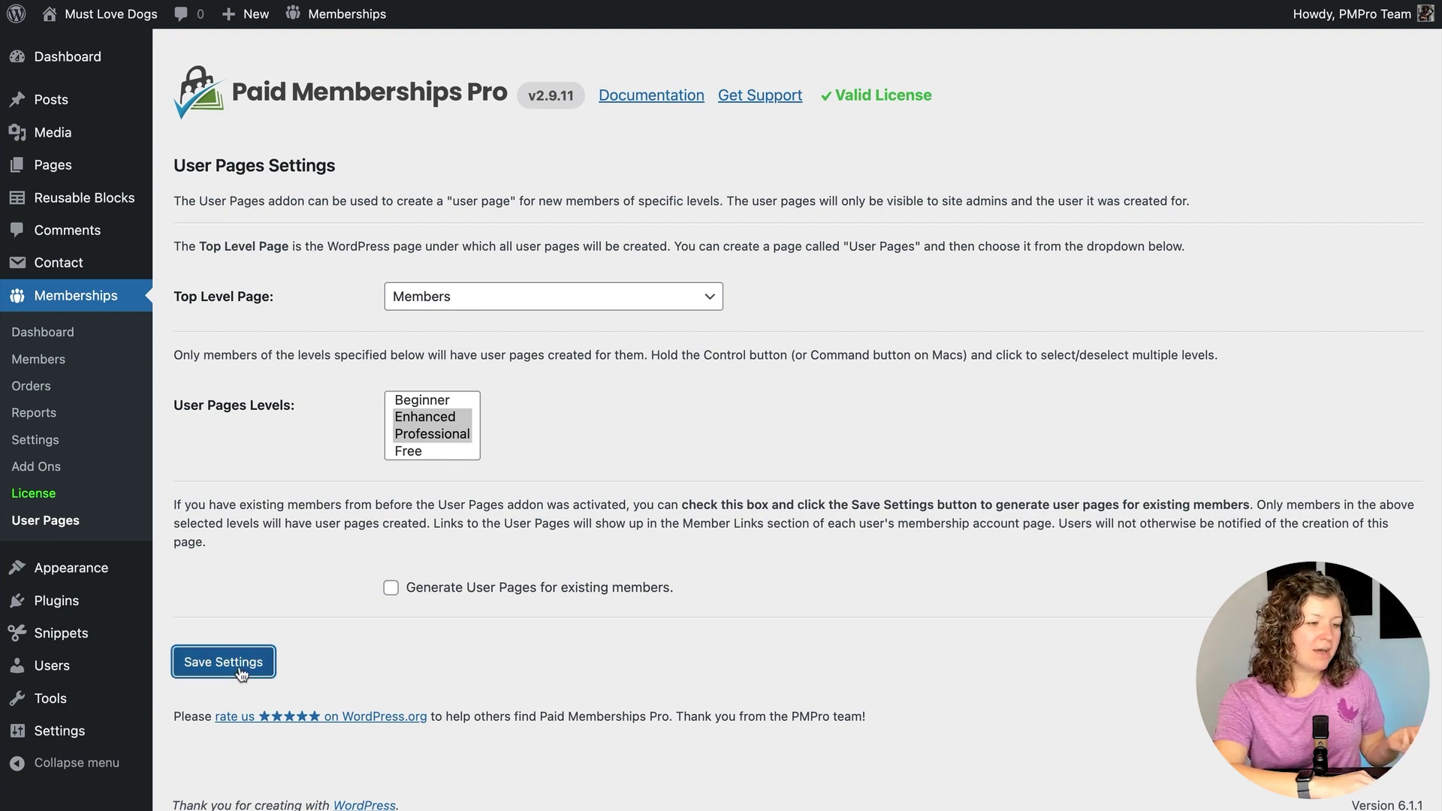
click(111, 14)
click(801, 519)
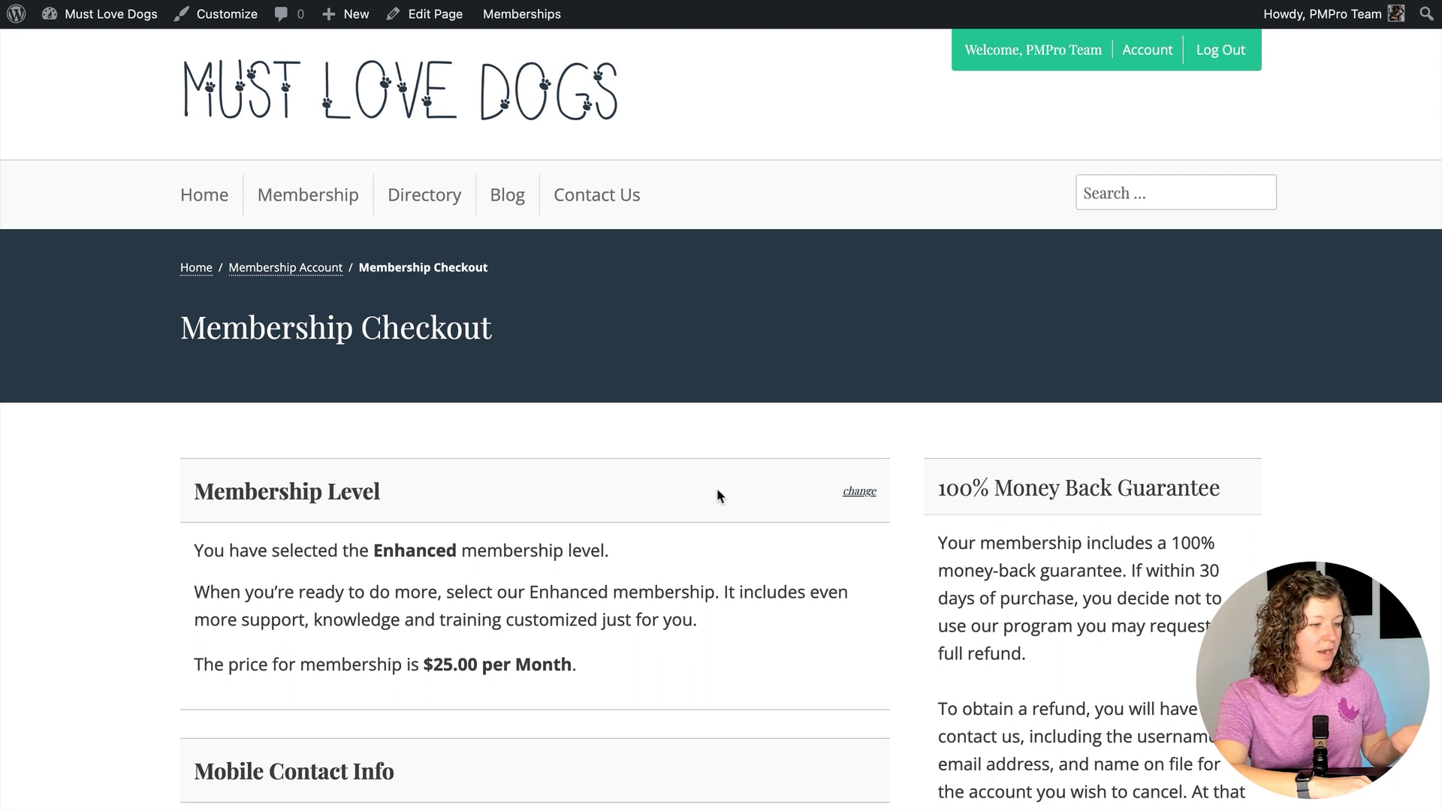
Complete the Enhanced checkout with a phone number and test card details.
scroll(717, 488, down, 2)
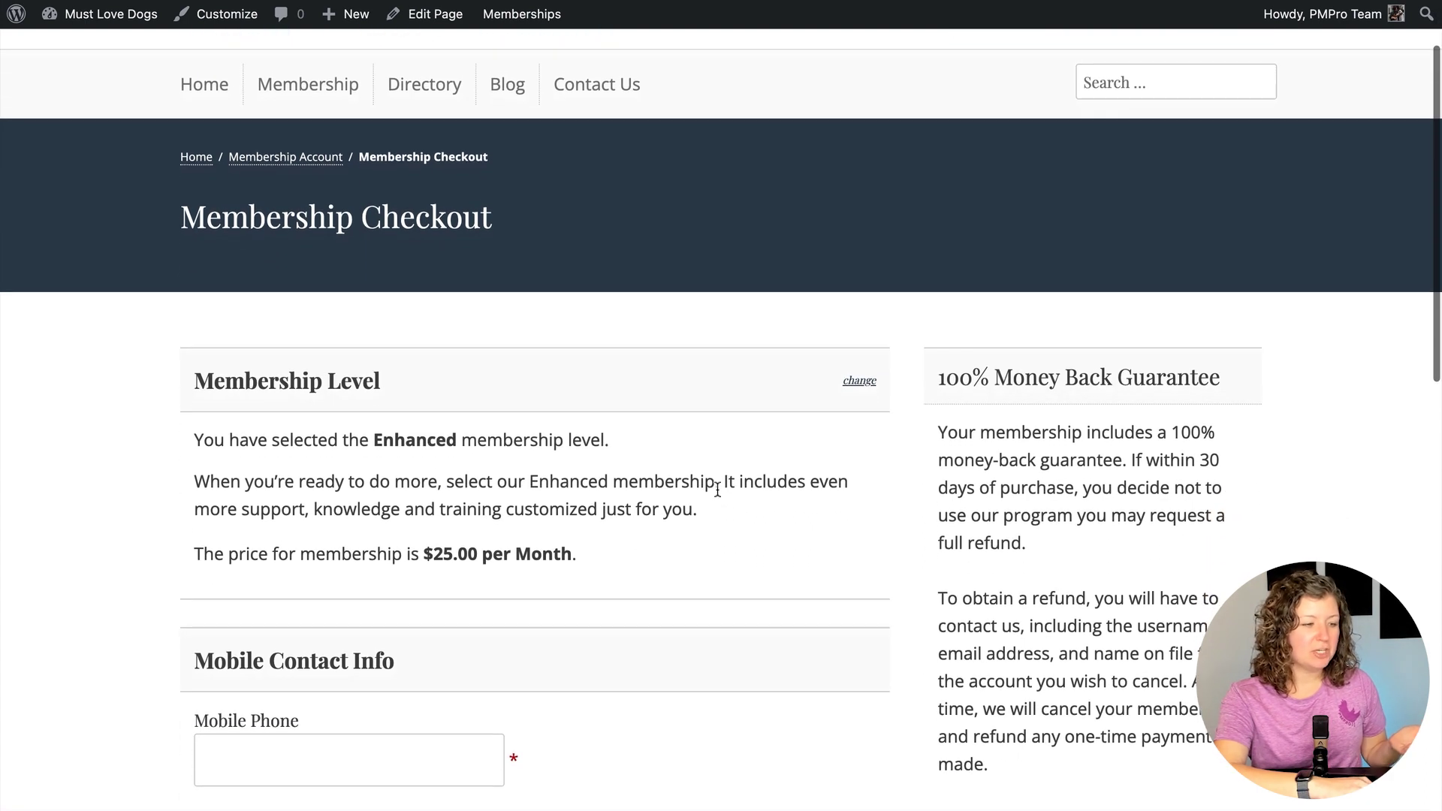
scroll(717, 490, down, 2)
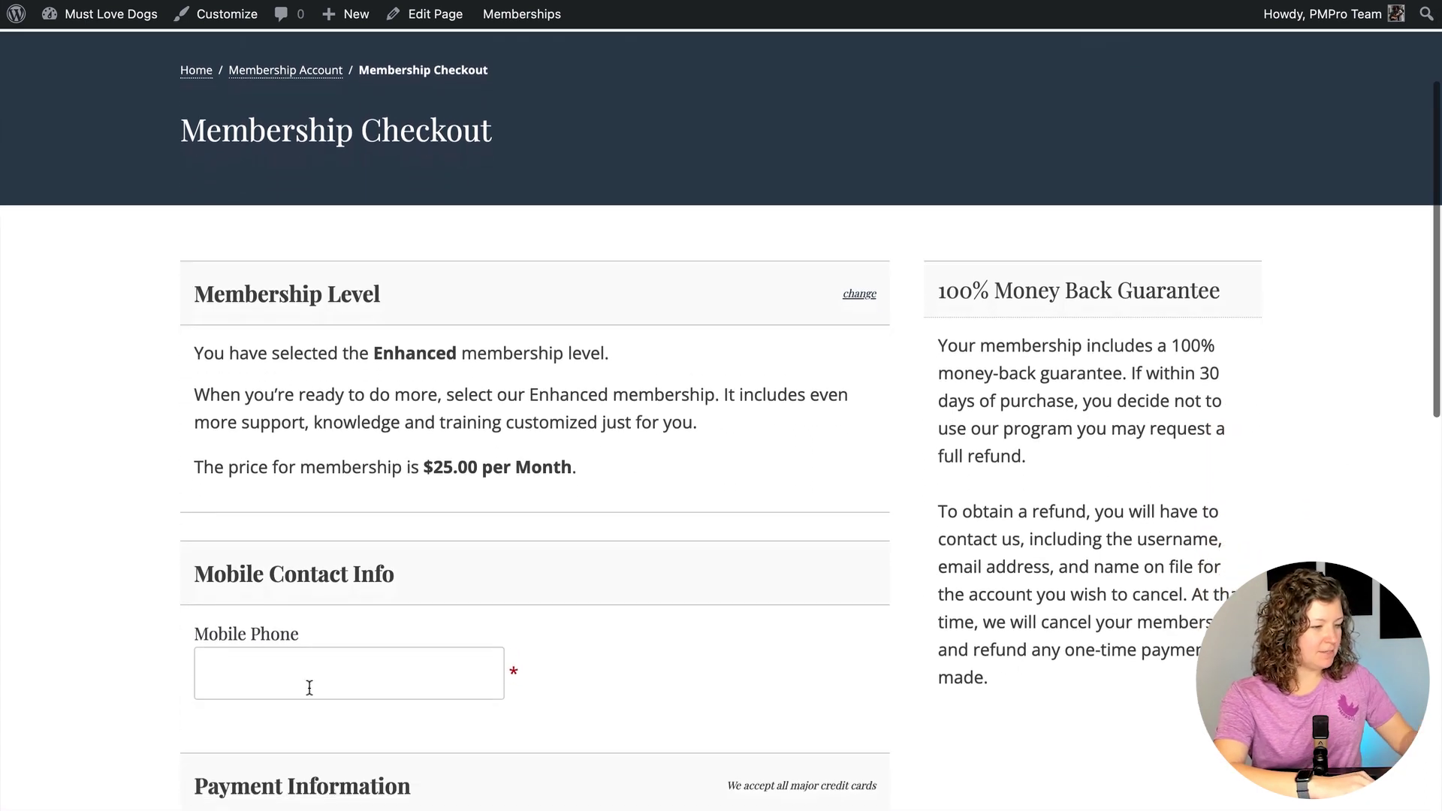
scroll(309, 688, down, 2)
text(123456789)
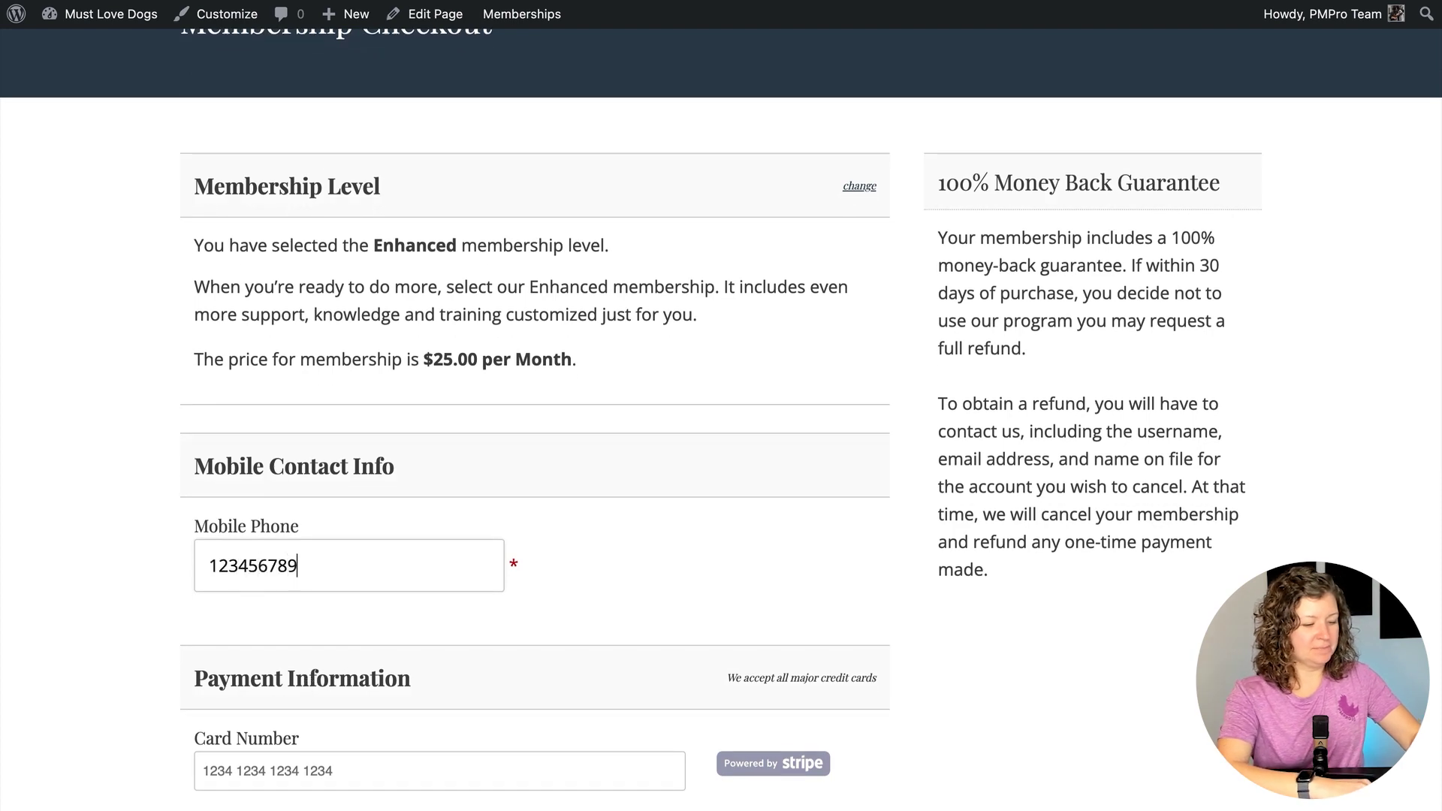
text(0)
scroll(232, 670, down, 2)
click(233, 671)
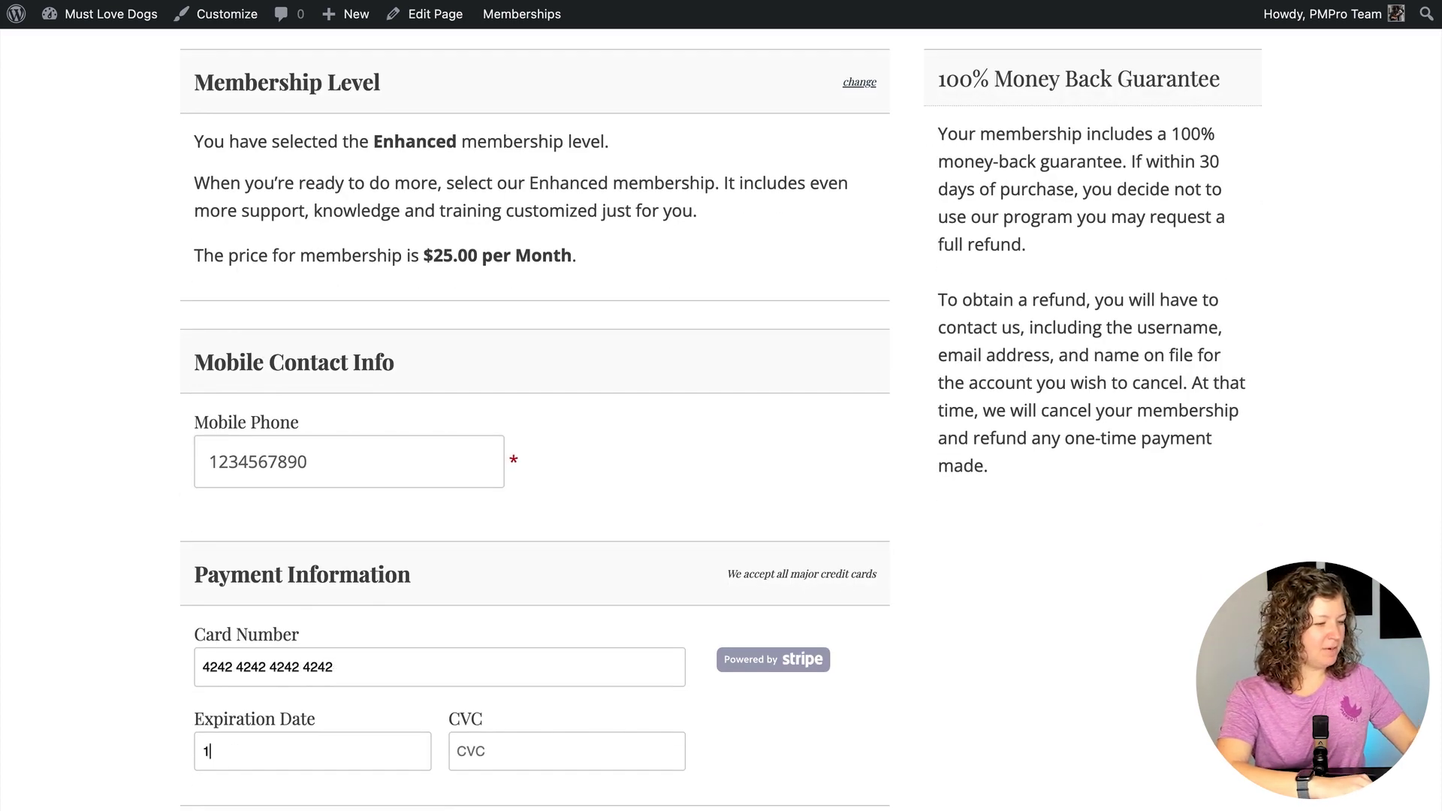
text(123)
scroll(420, 751, down, 2)
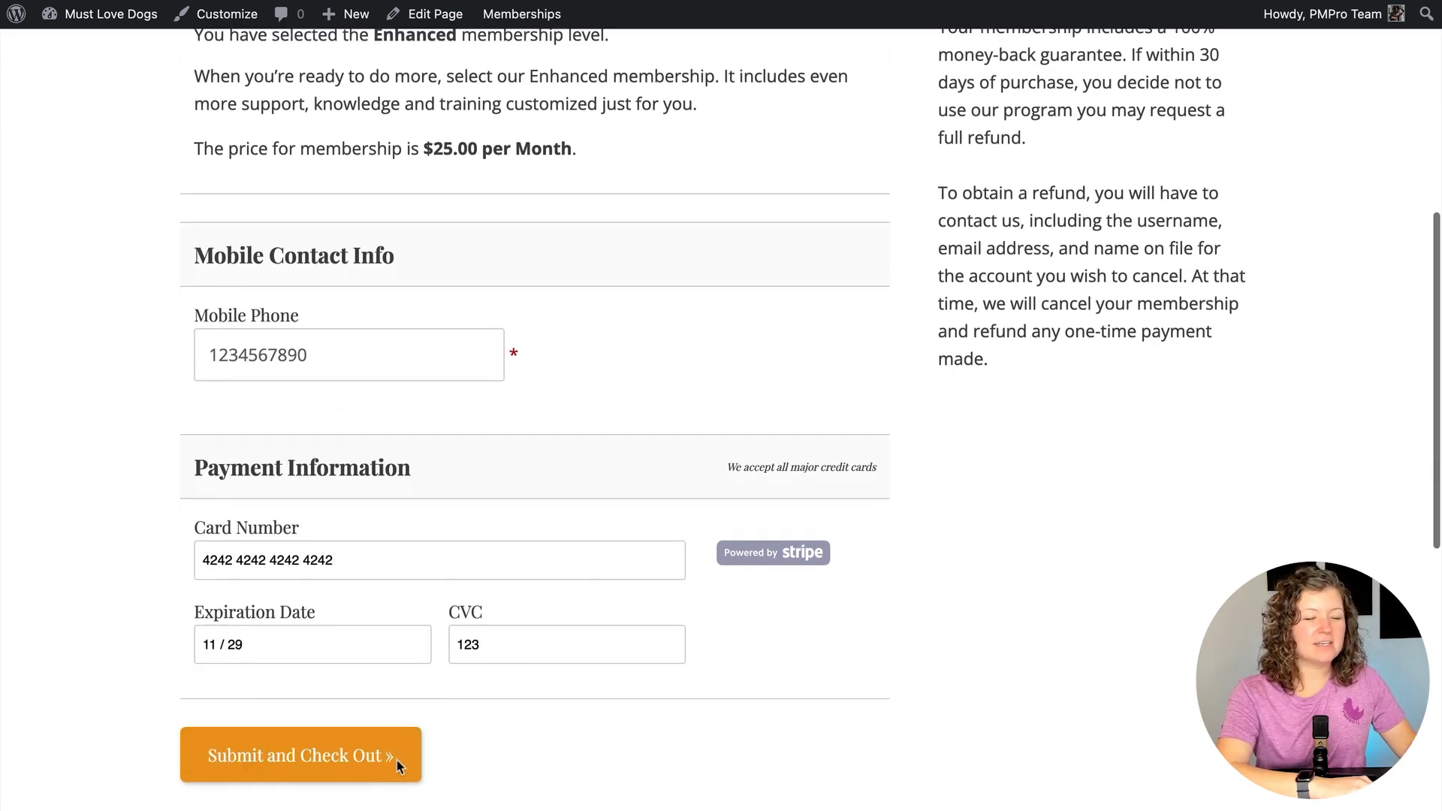
click(367, 754)
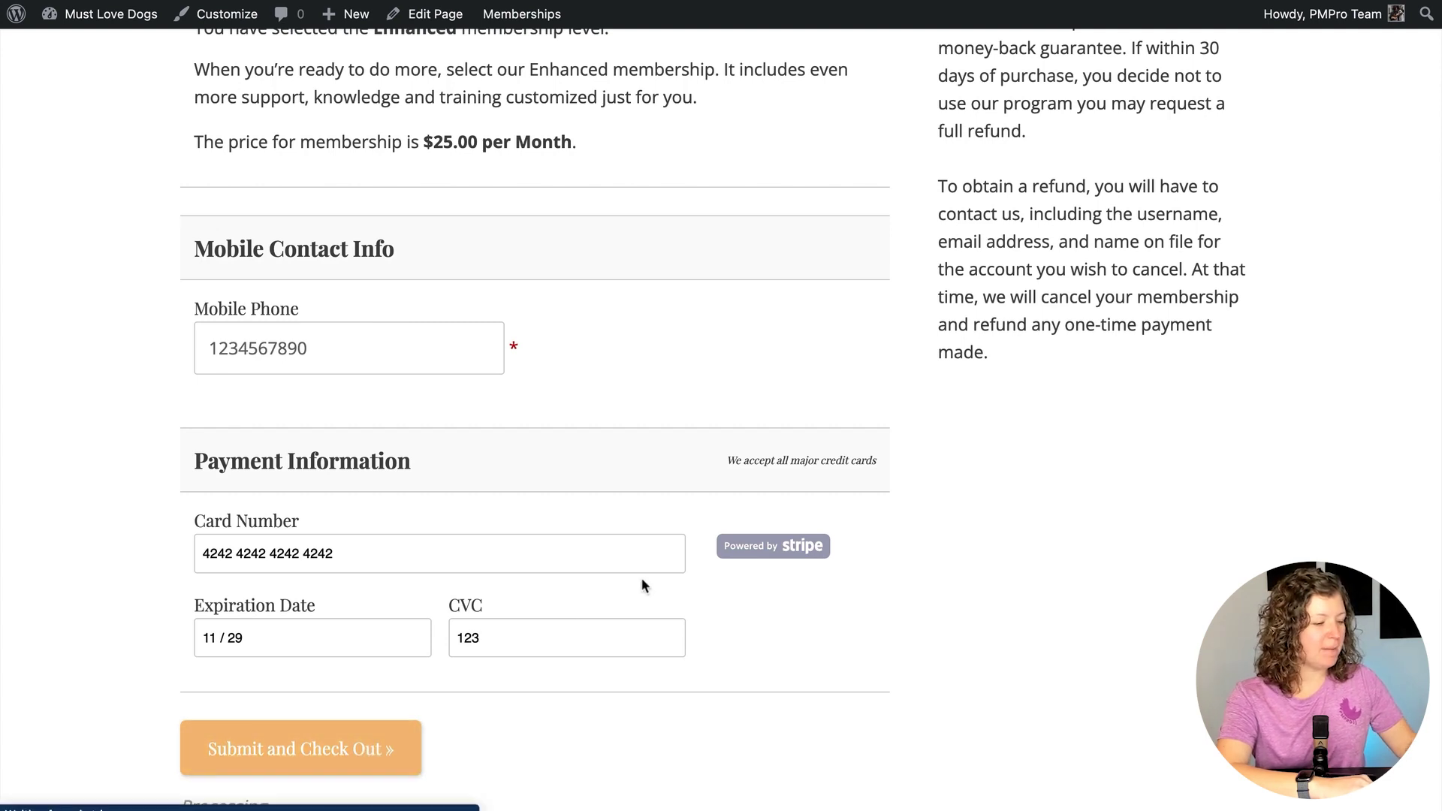
Go from the checkout confirmation to the Membership Account page.
scroll(641, 580, down, 3)
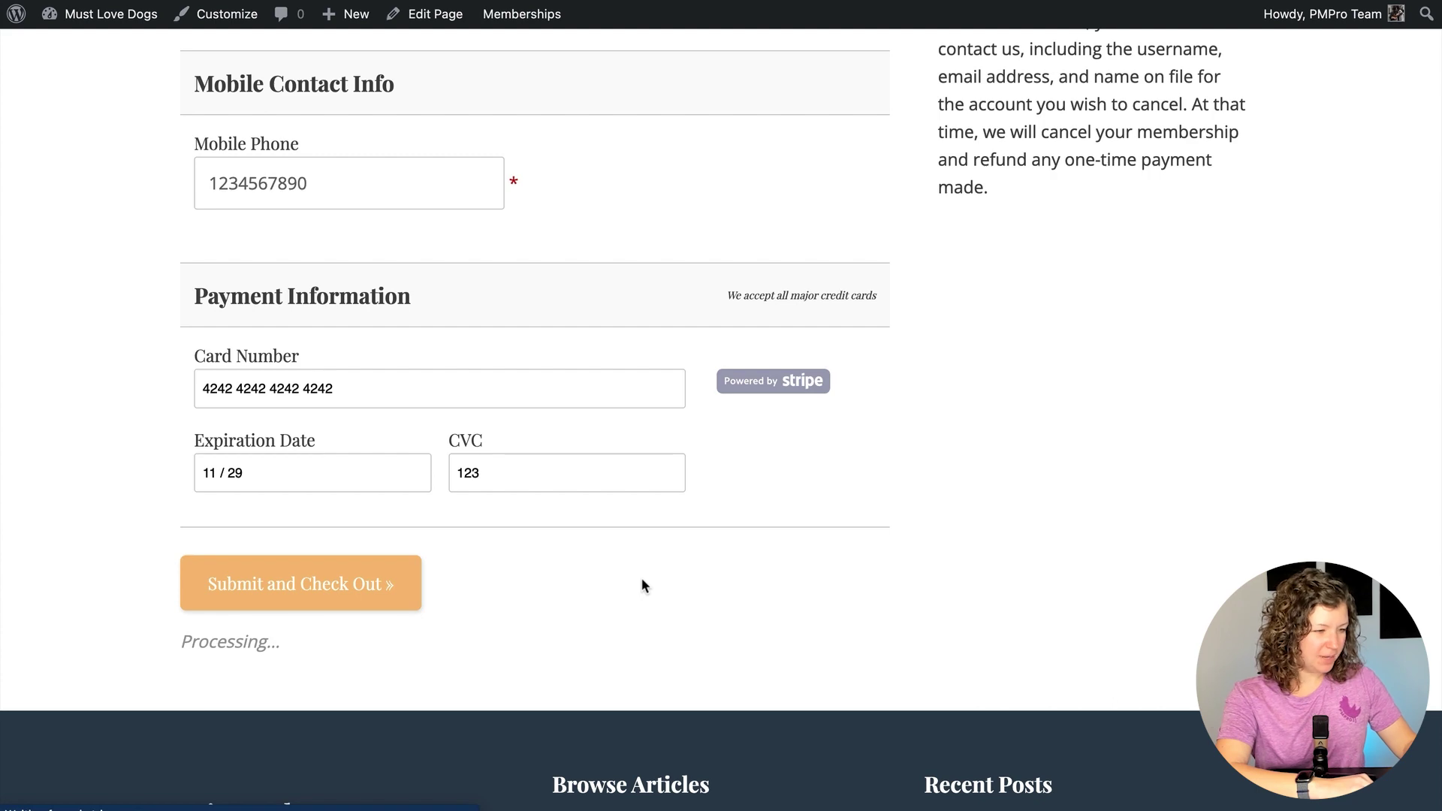
scroll(641, 586, down, 5)
scroll(643, 584, down, 2)
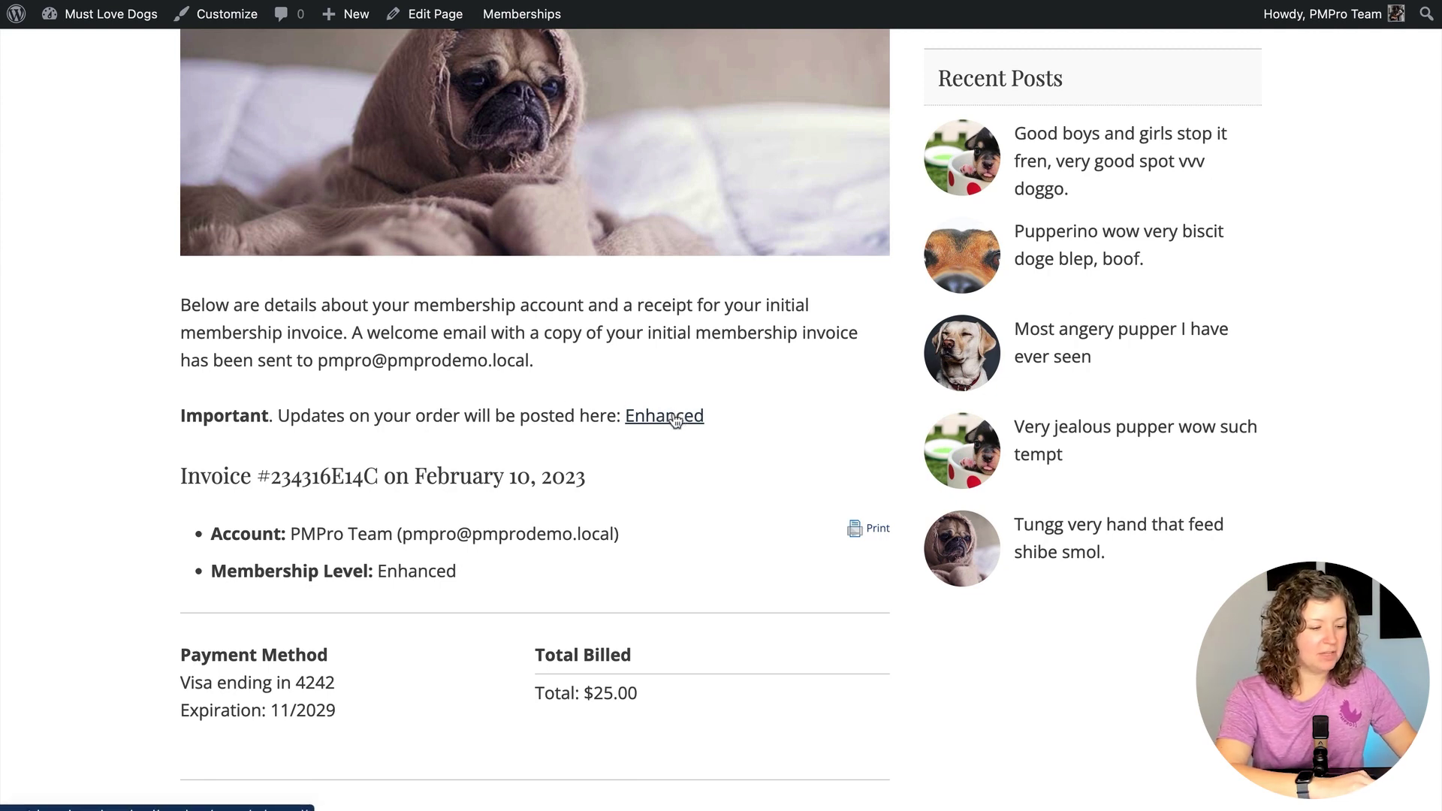
scroll(625, 594, down, 2)
click(601, 715)
Enable Show 'Member Links' Section on the Membership Account page, update it, and view it.
scroll(724, 598, down, 5)
scroll(725, 599, down, 6)
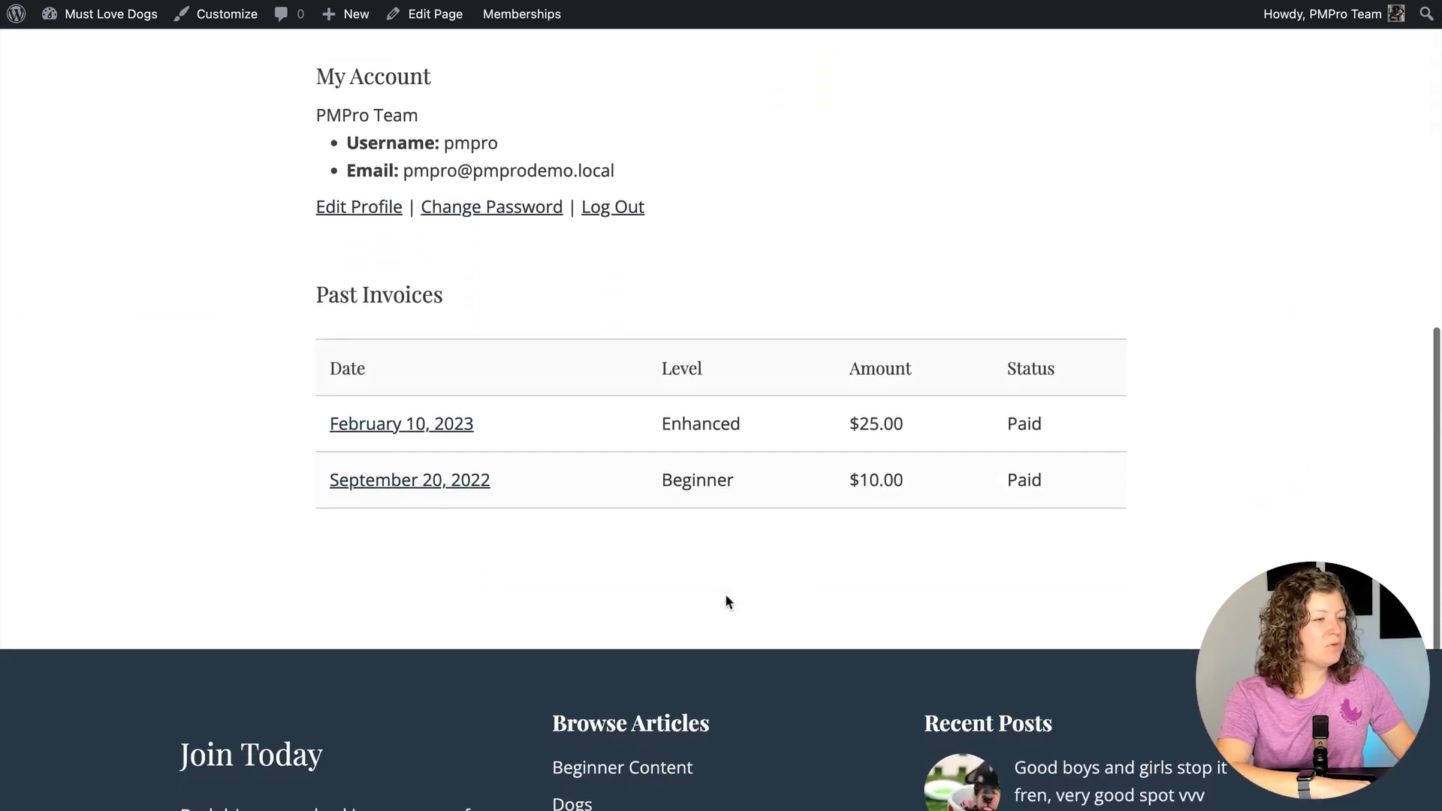
scroll(725, 600, up, 6)
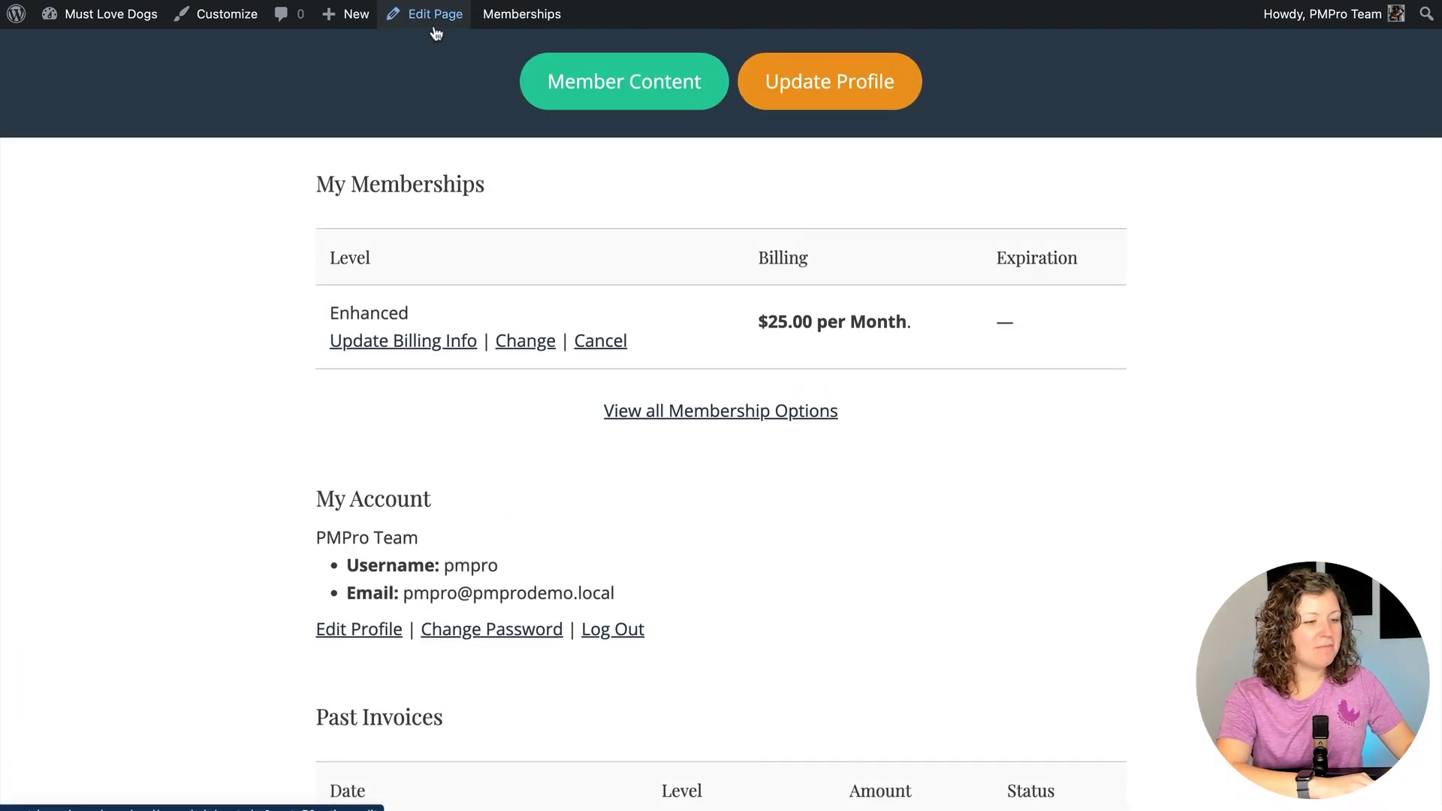
click(436, 14)
click(776, 566)
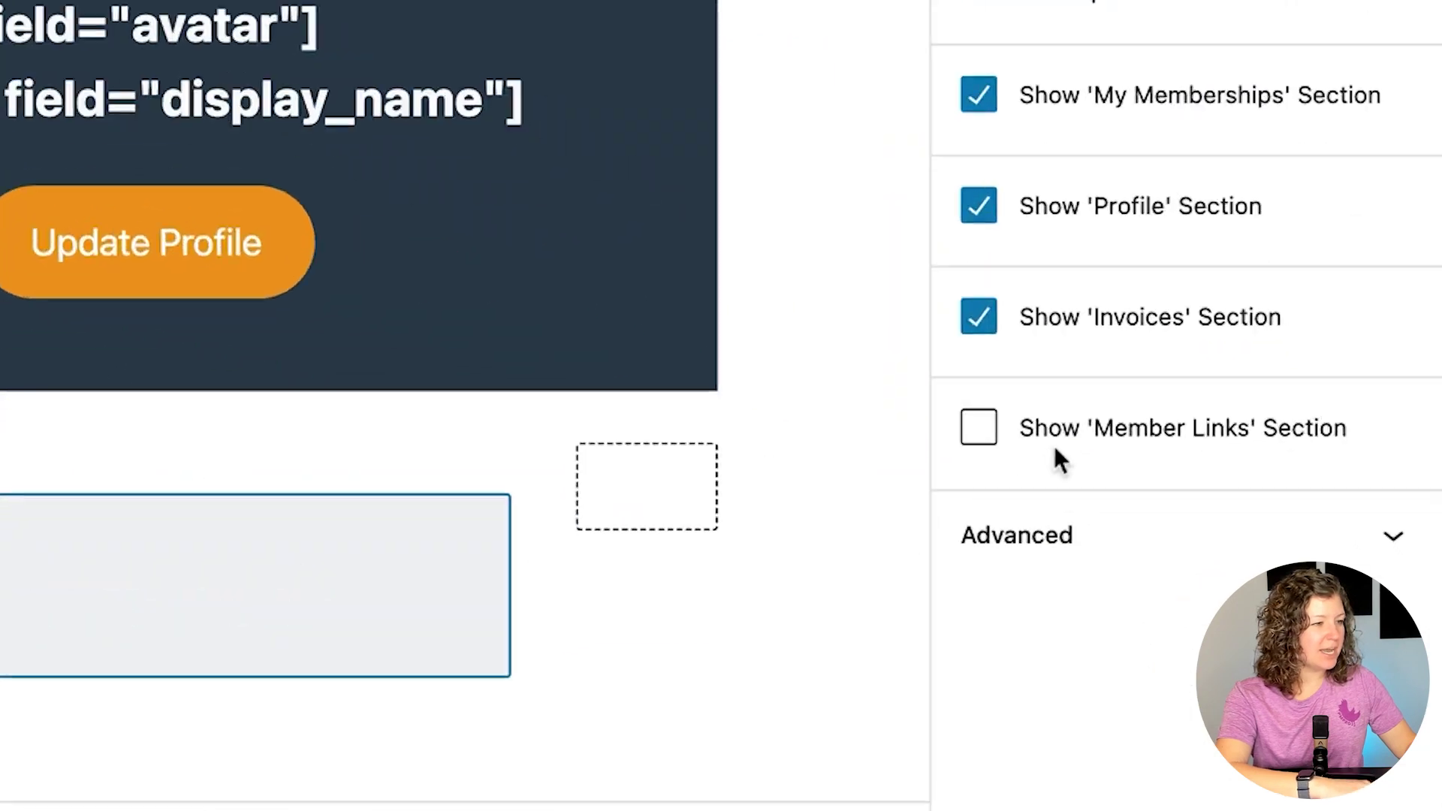
click(1072, 431)
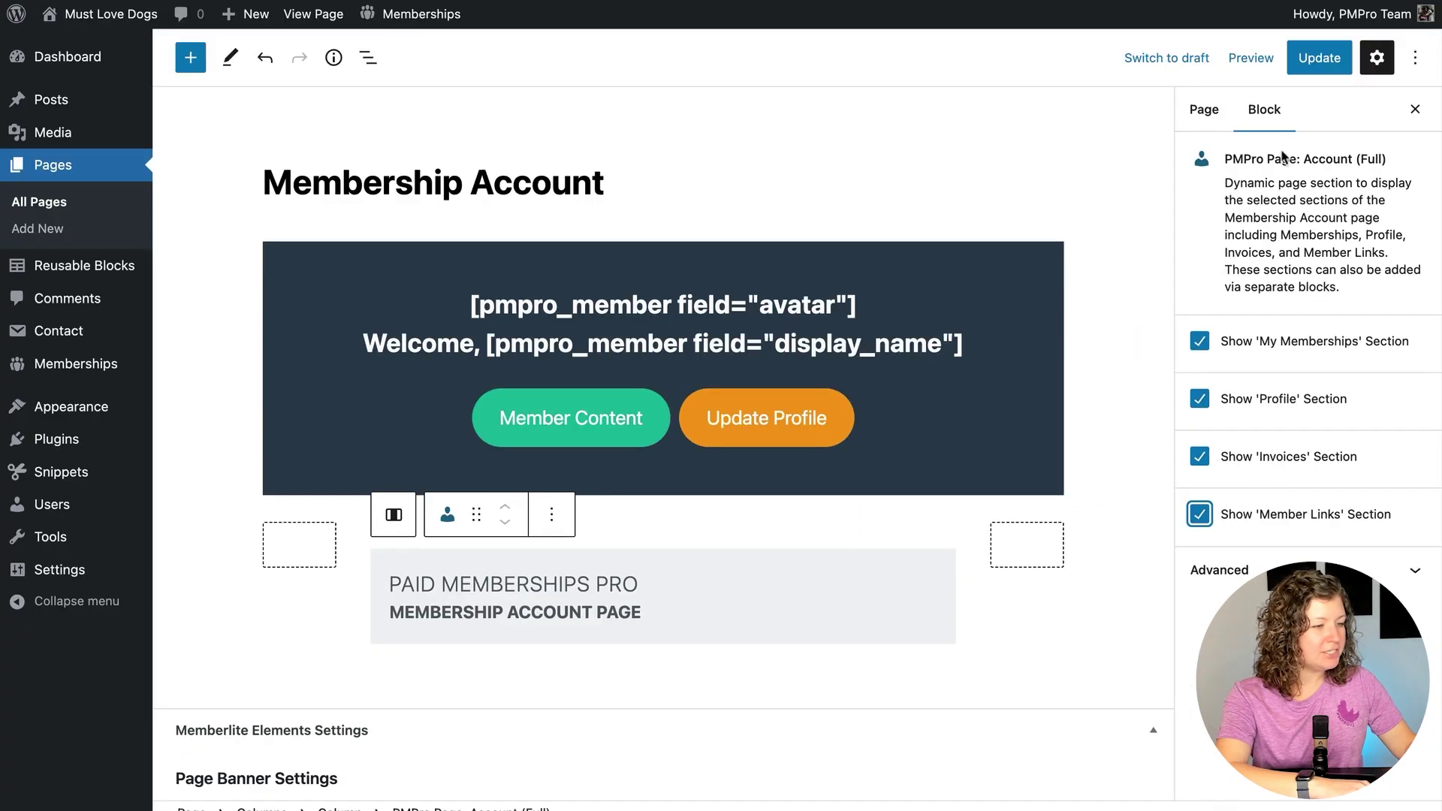
click(1310, 69)
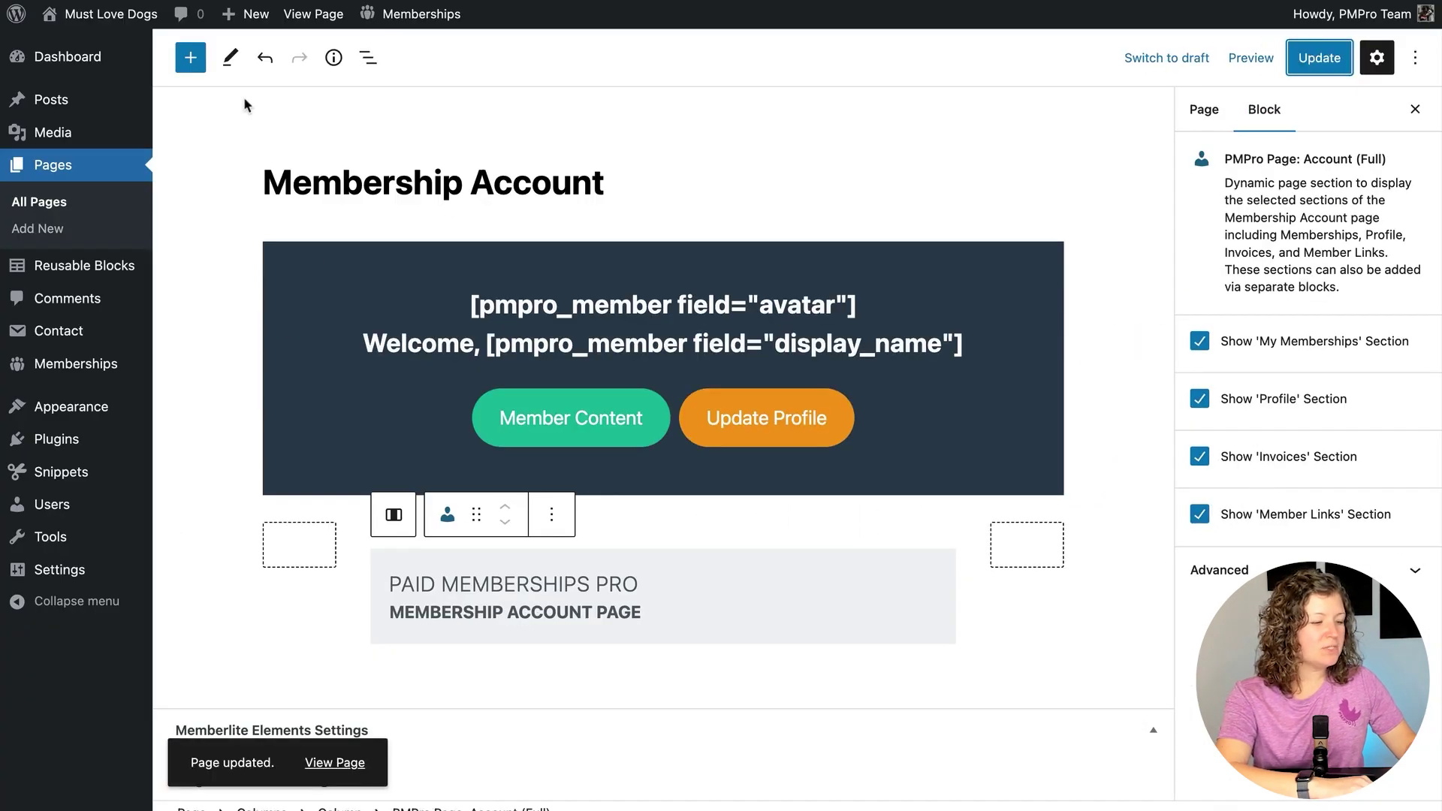
click(314, 15)
Open the Enhanced (02/11/2023) link under Member Links on the account page.
scroll(404, 454, down, 8)
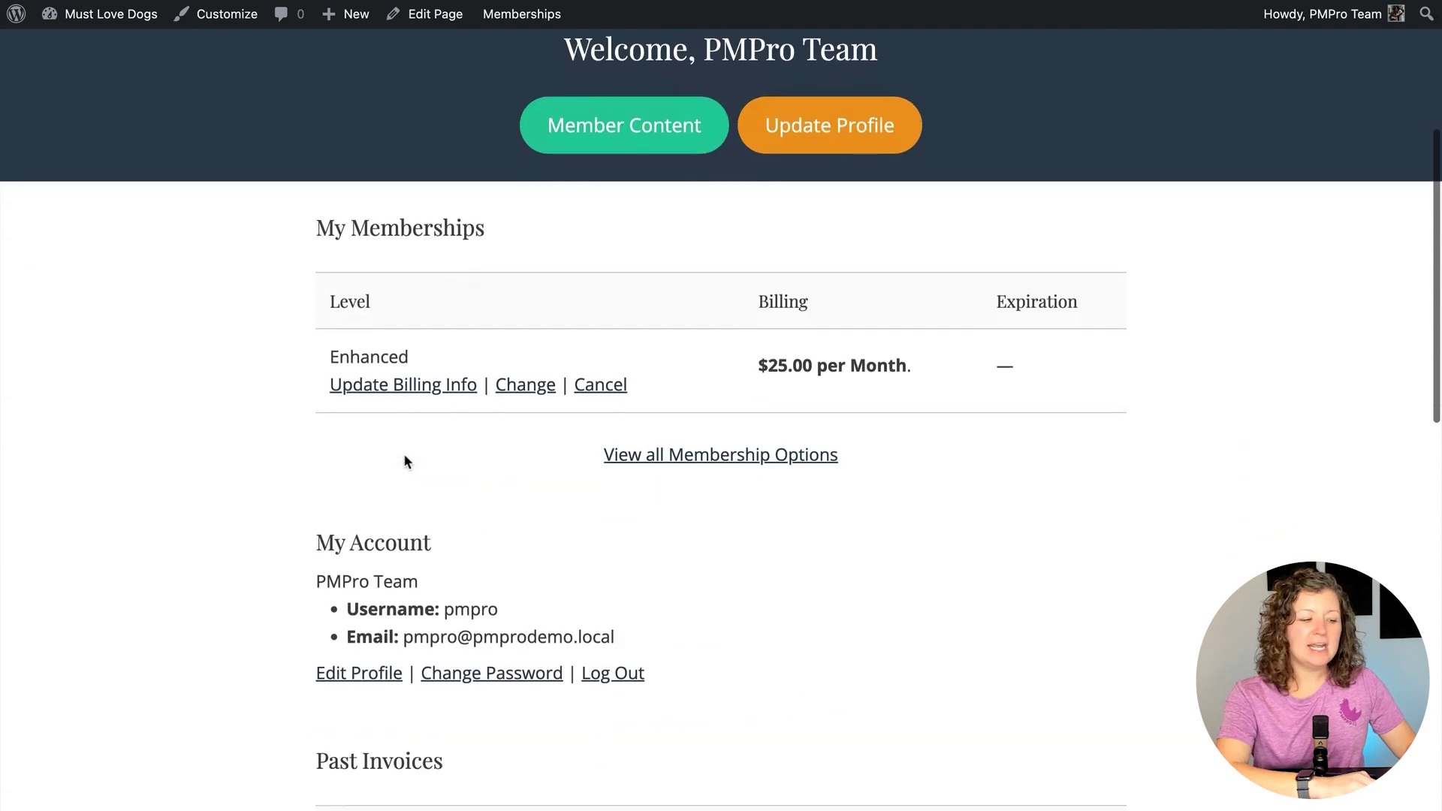
scroll(405, 456, down, 3)
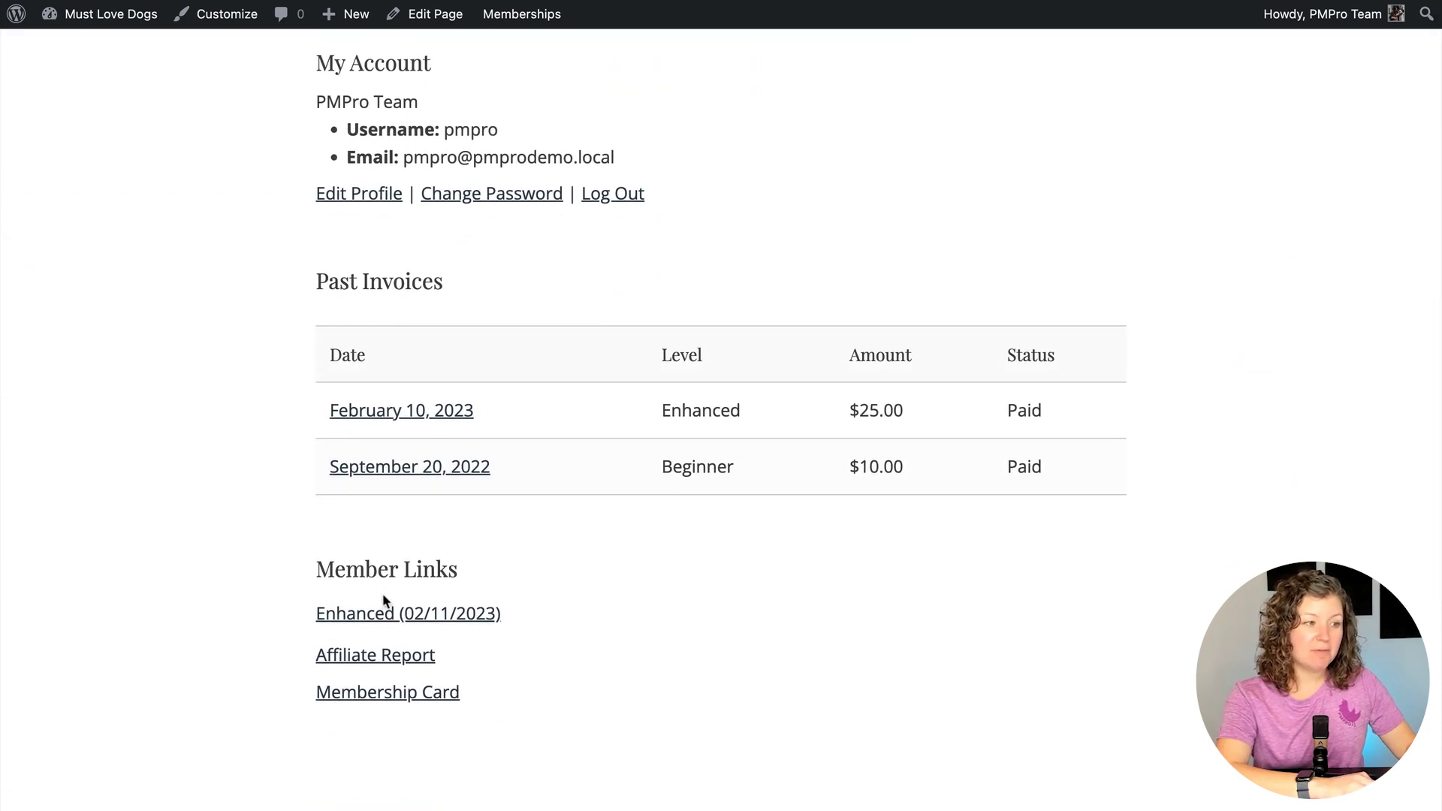
click(371, 623)
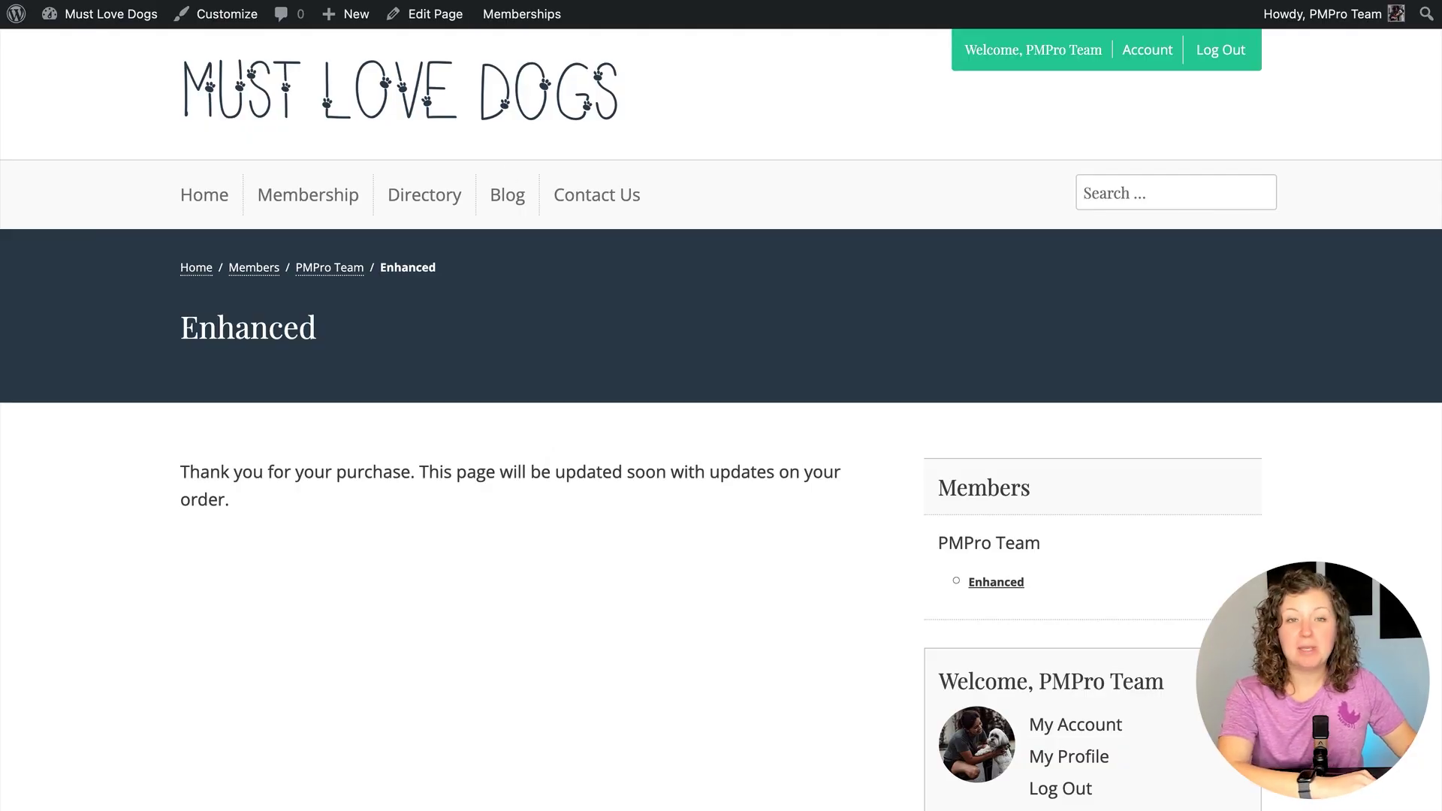
click(789, 8)
key(BackSpace)
key(BackSpace)
key(BackSpace)
key(BackSpace)
key(BackSpace)
key(BackSpace)
key(BackSpace)
key(BackSpace)
key(Return)
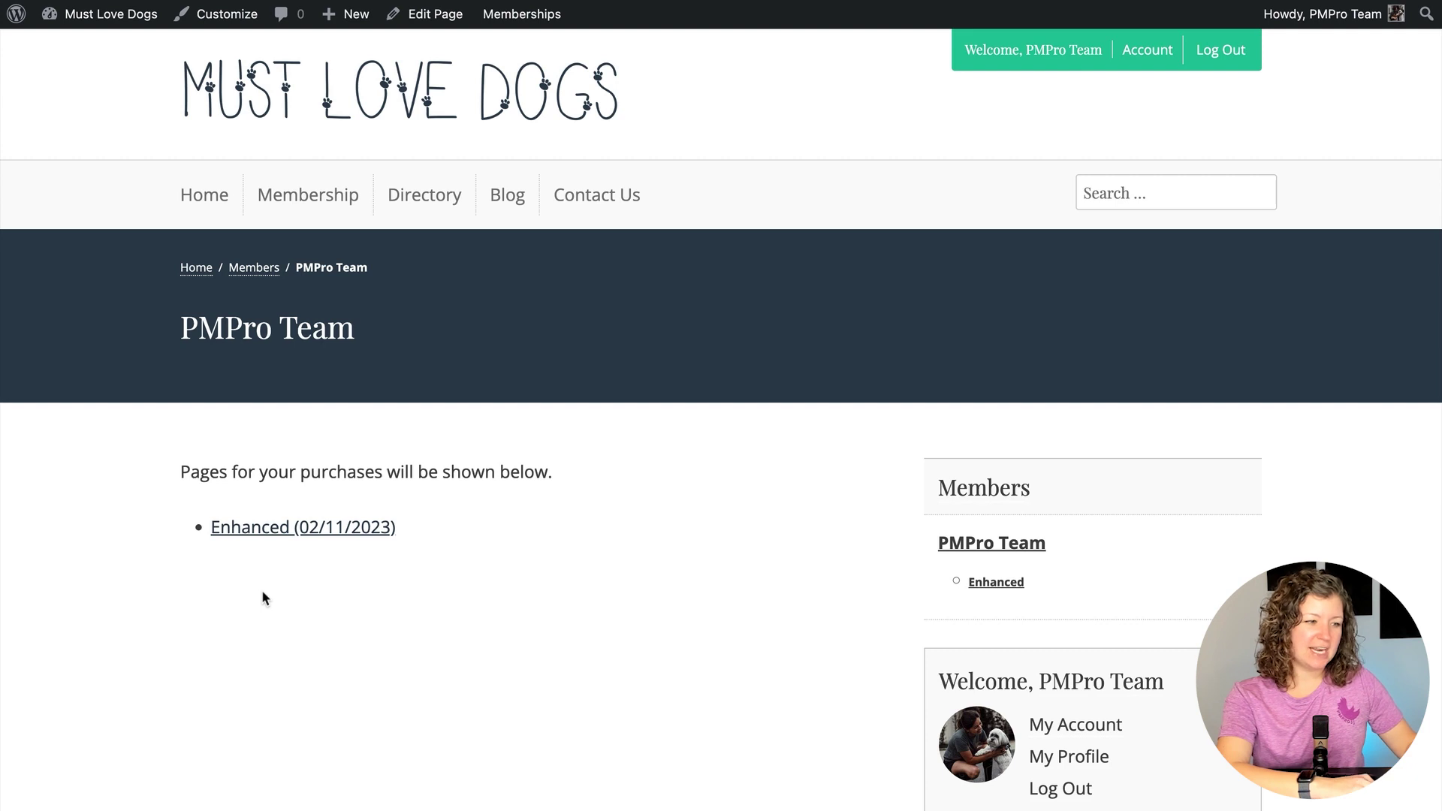
click(325, 533)
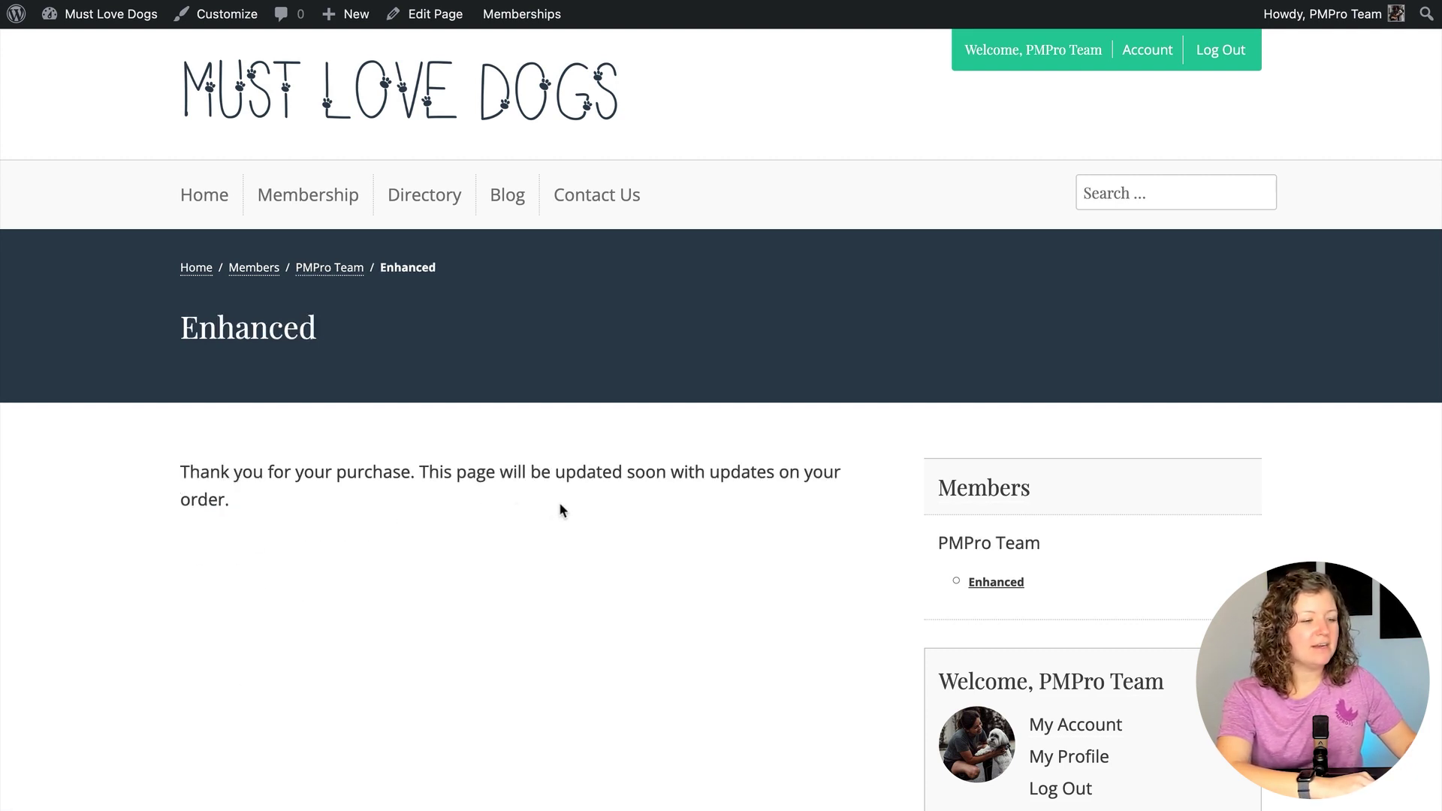
drag(174, 478, 267, 518)
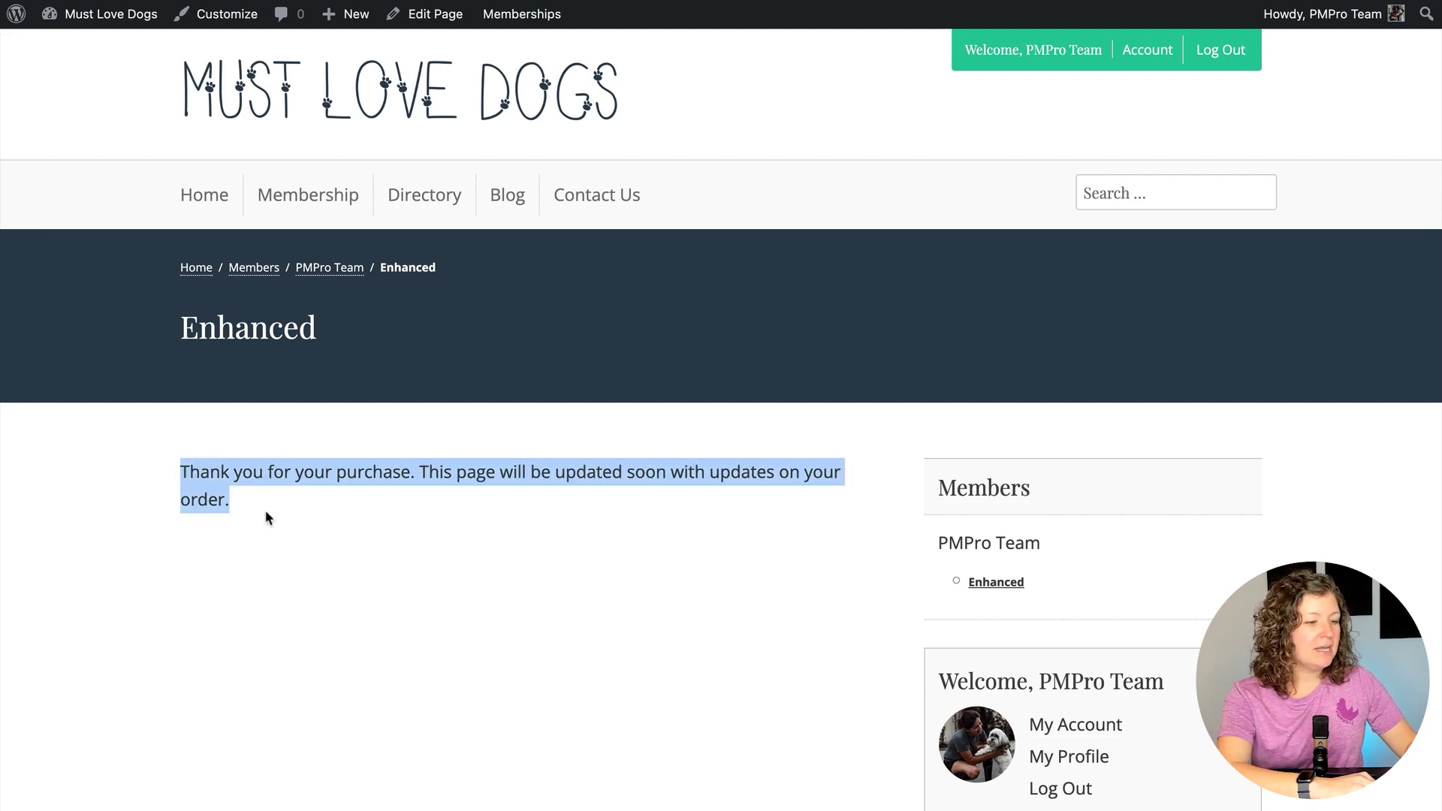
click(268, 512)
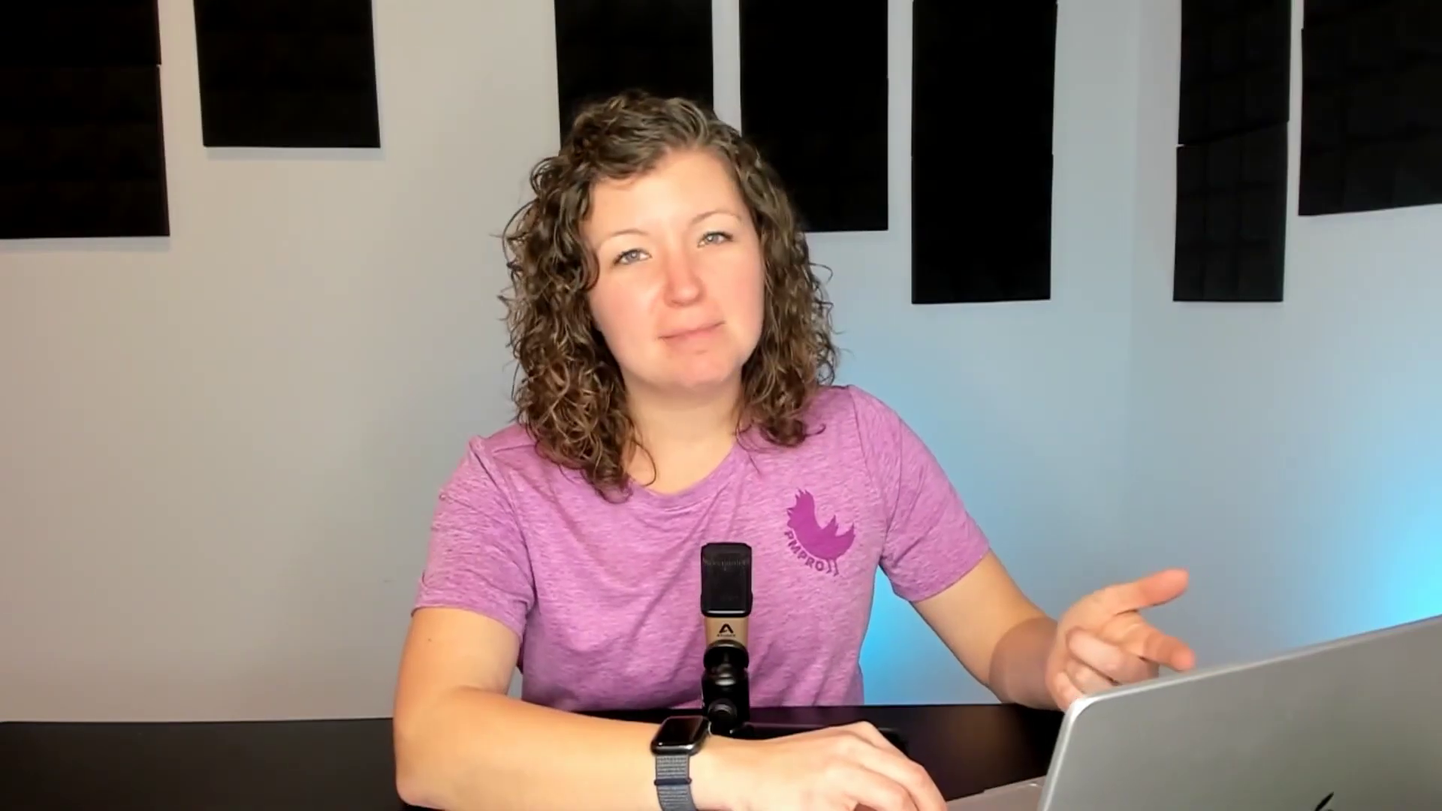